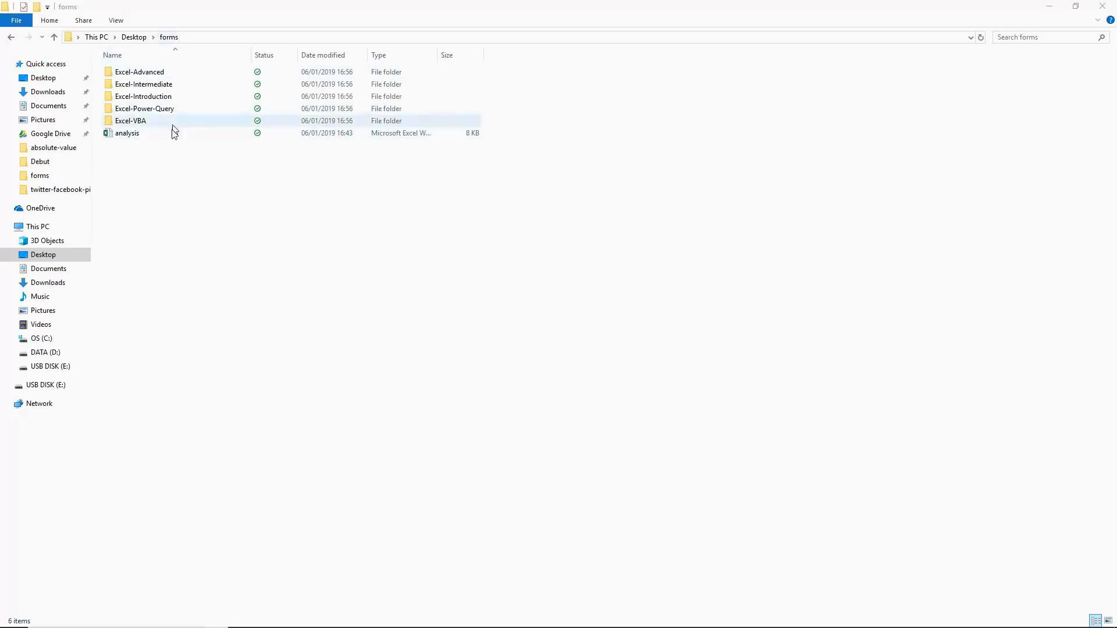
# Examine the contents of the forms folder and its Excel-Power-Query and Excel-Introduction subfolders, ending back in the forms folder
pyautogui.click(125, 137)
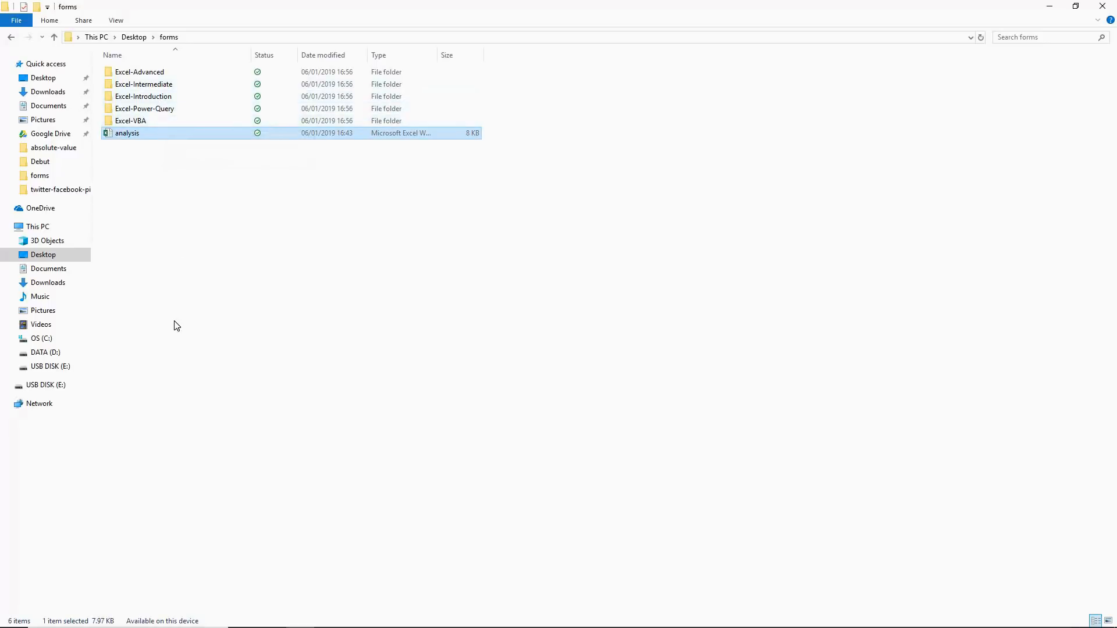
pyautogui.doubleClick(169, 109)
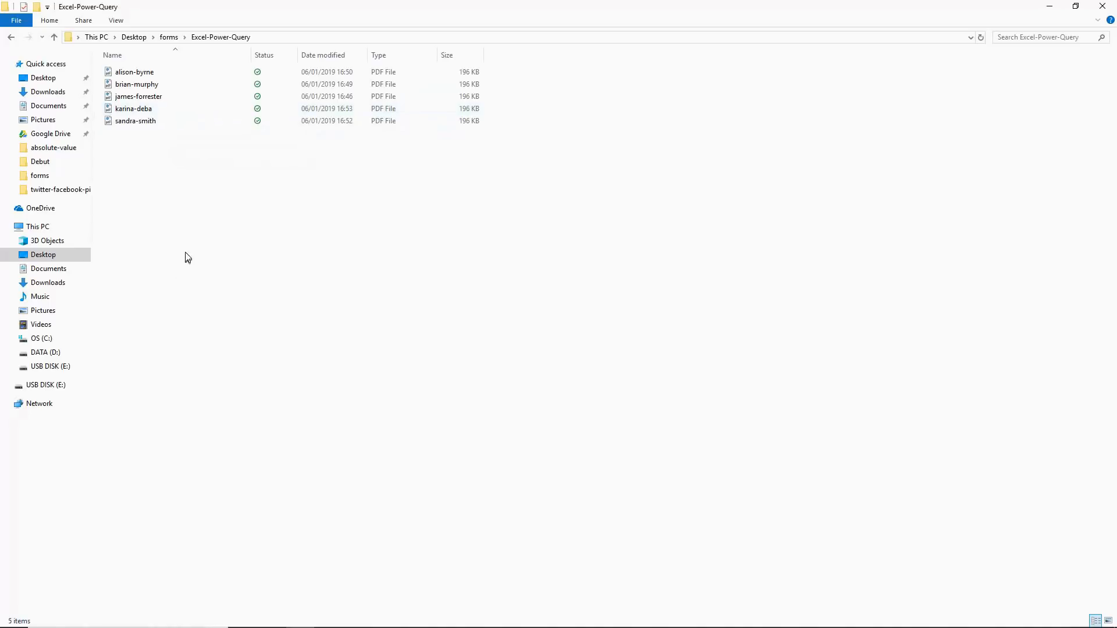
pyautogui.click(169, 37)
pyautogui.click(146, 86)
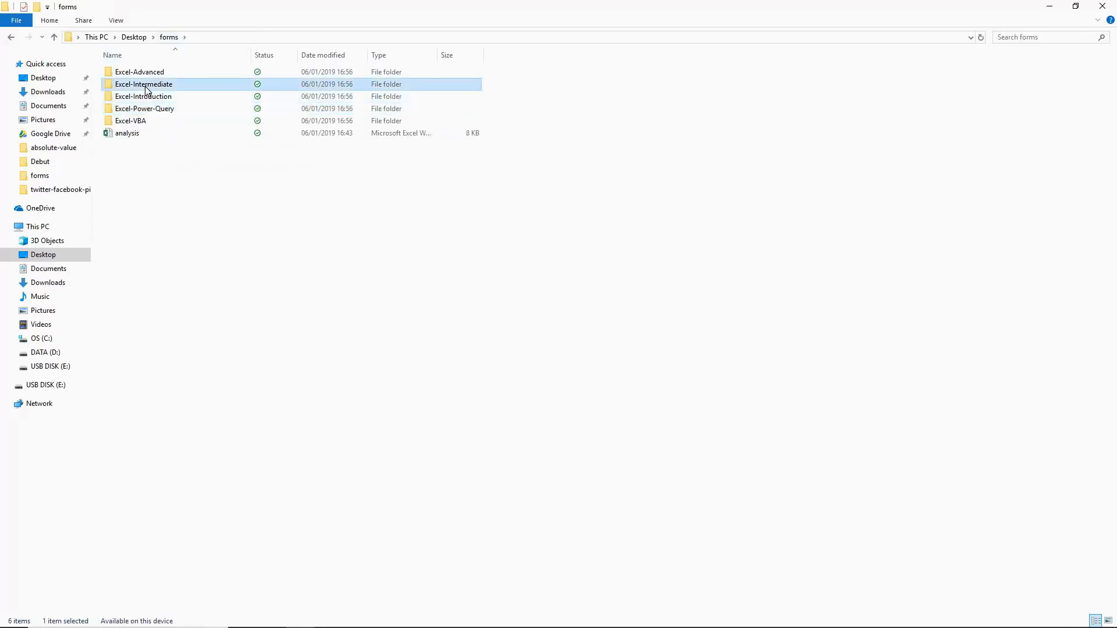
pyautogui.doubleClick(134, 96)
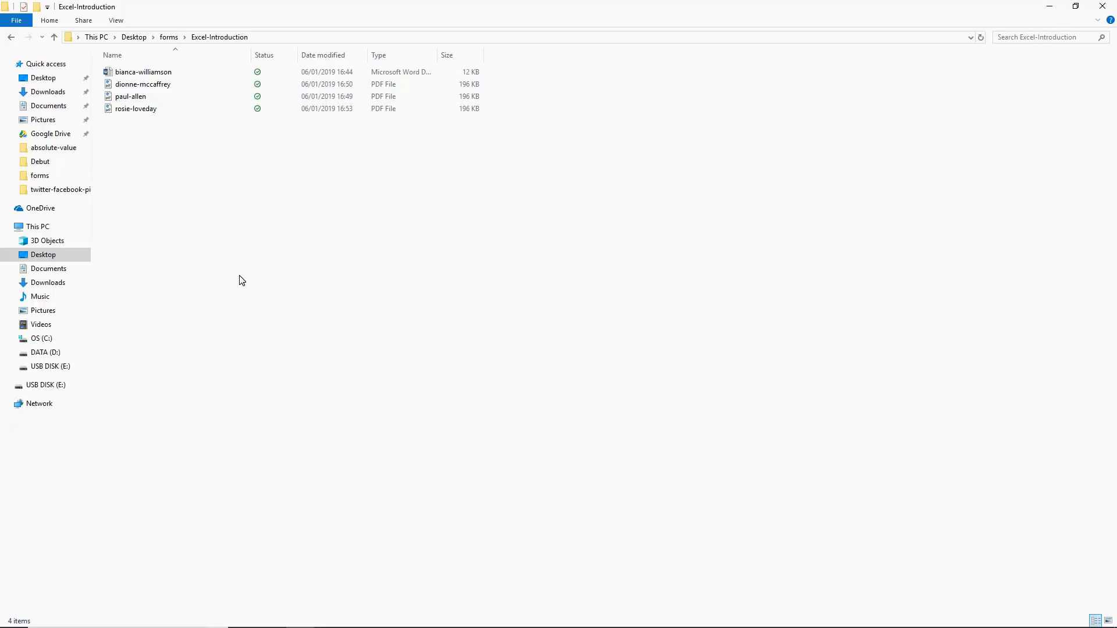
pyautogui.click(168, 38)
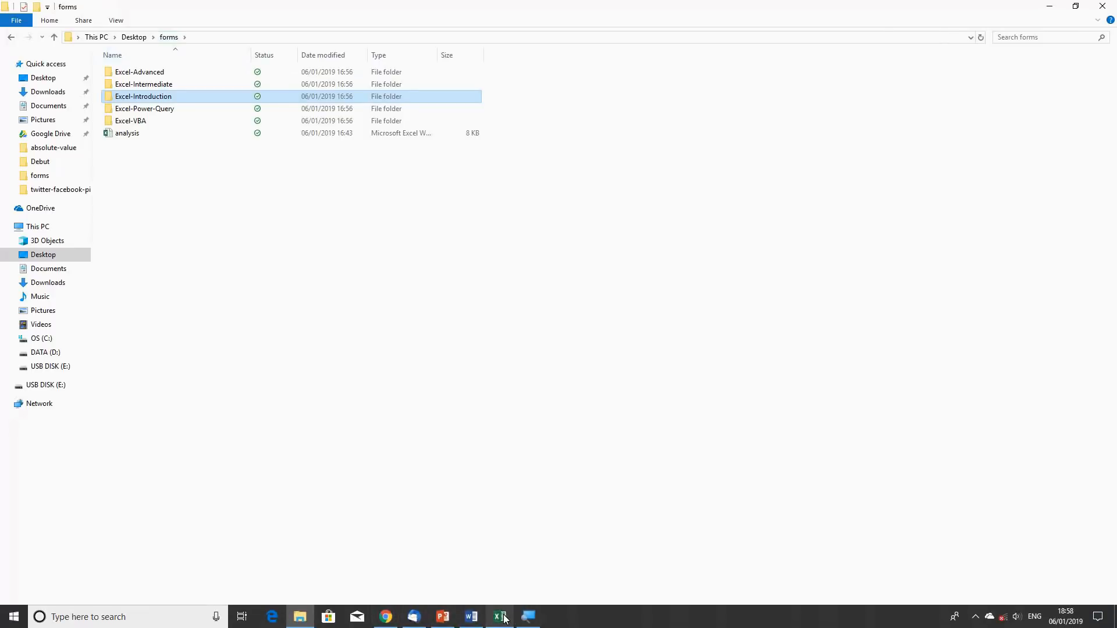
# Switch to the blank Excel workbook and start a data import from a folder
pyautogui.click(501, 617)
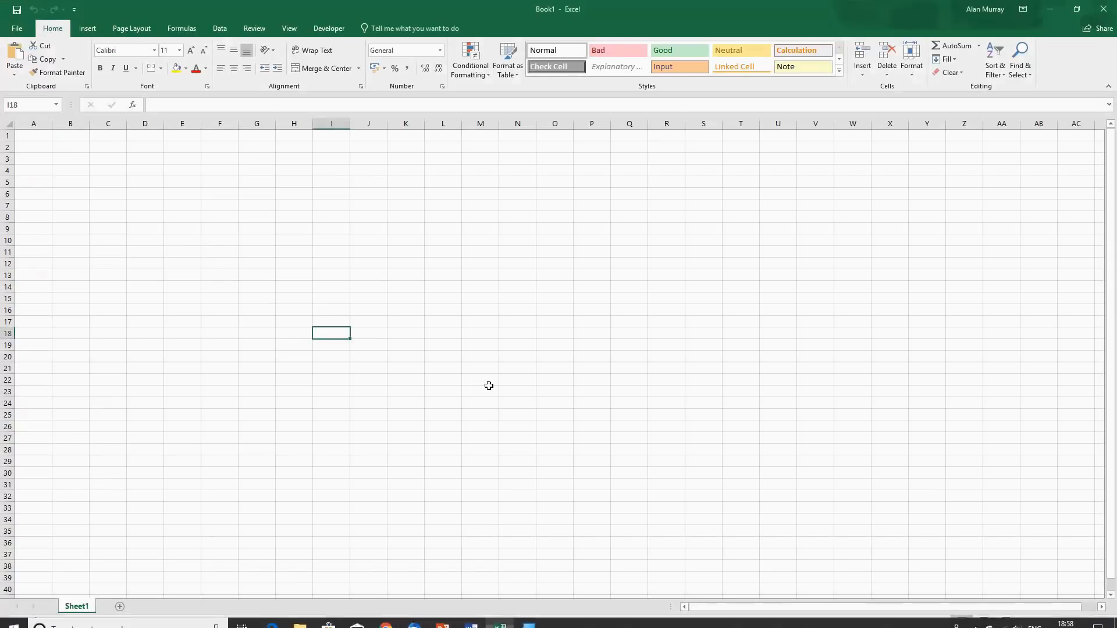
pyautogui.click(224, 29)
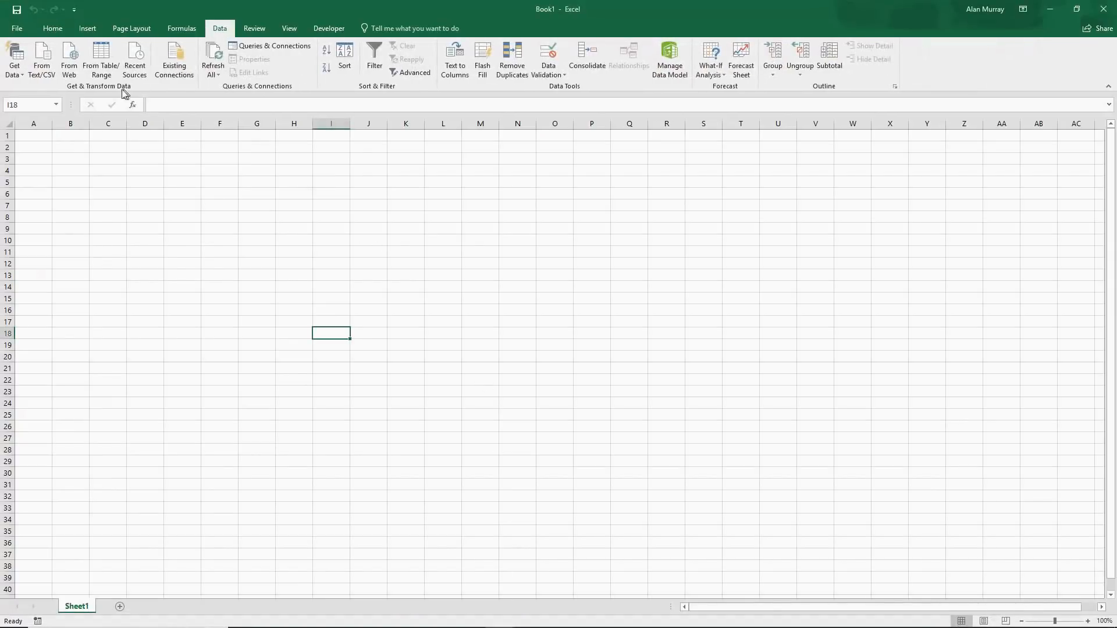
pyautogui.click(16, 74)
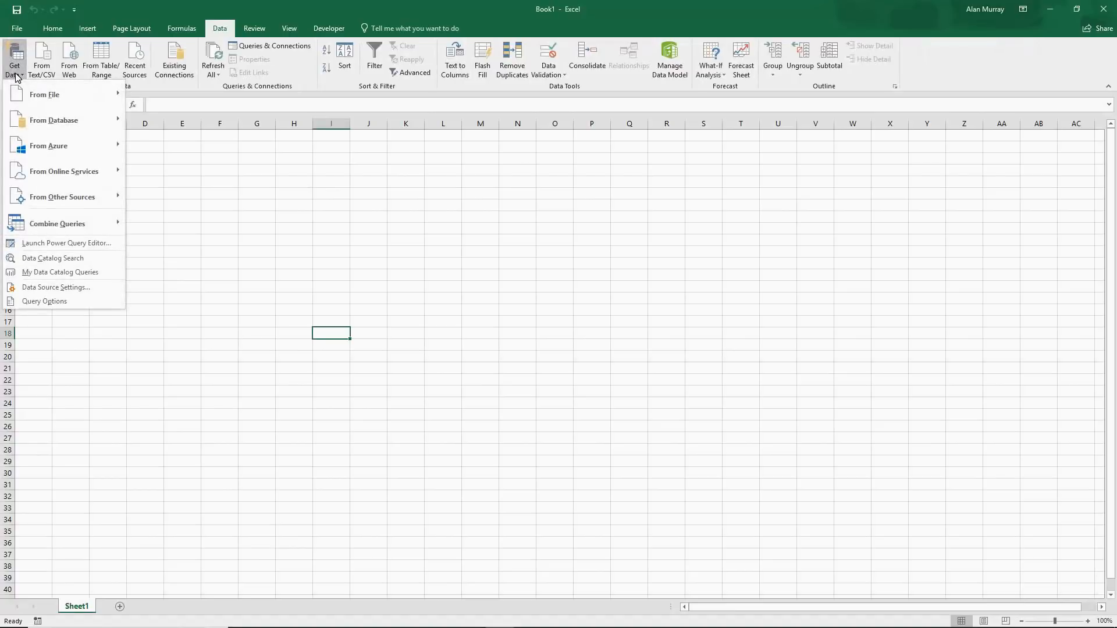
pyautogui.click(334, 207)
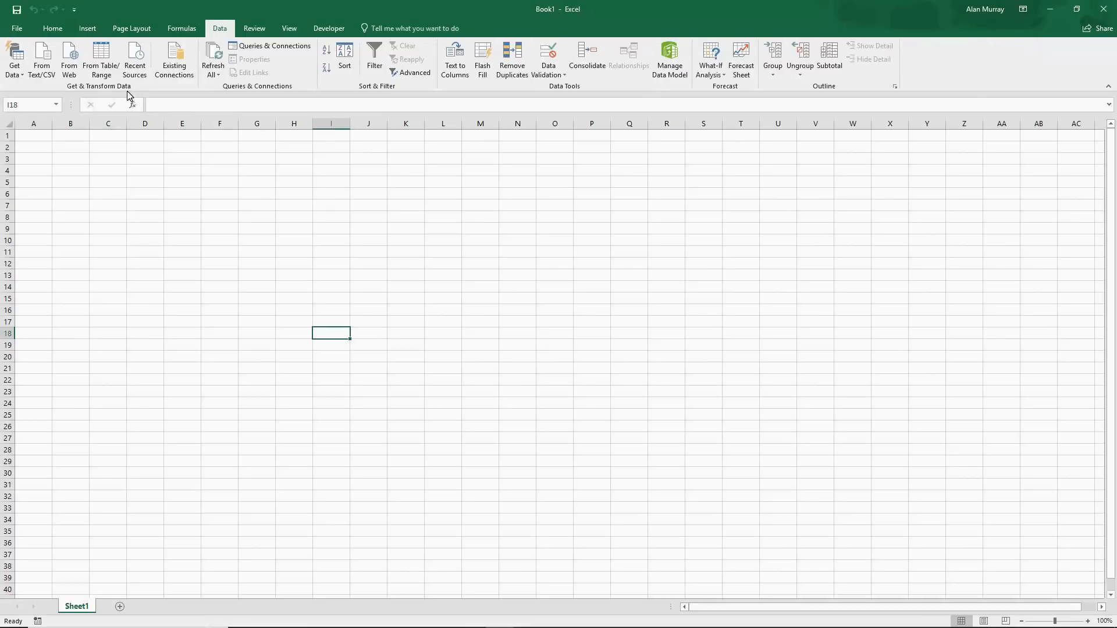
pyautogui.click(21, 76)
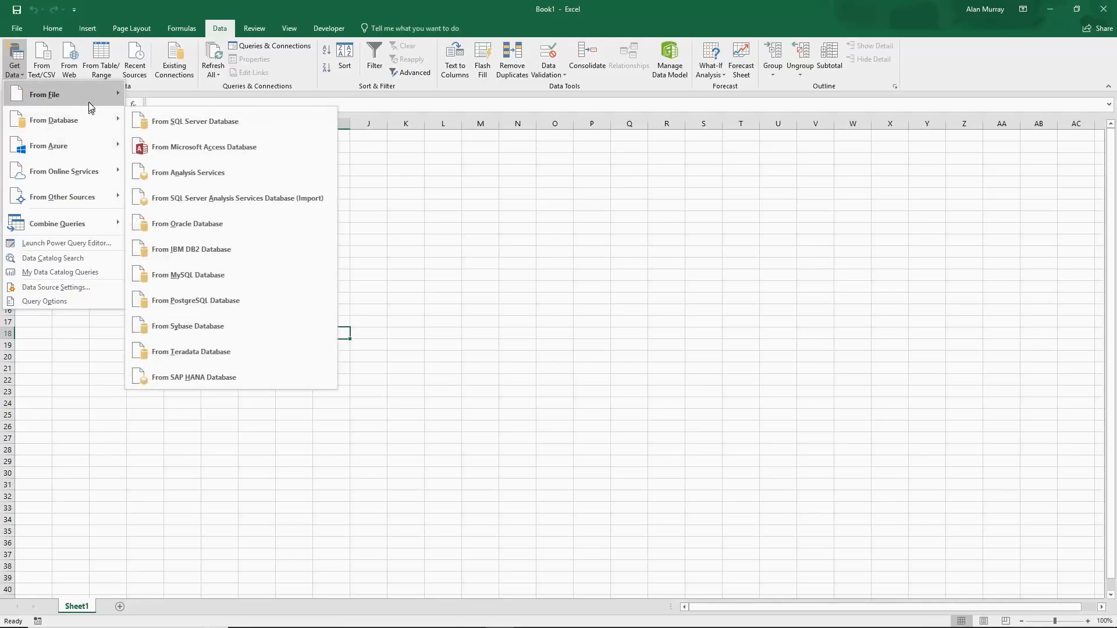
pyautogui.moveTo(89, 98)
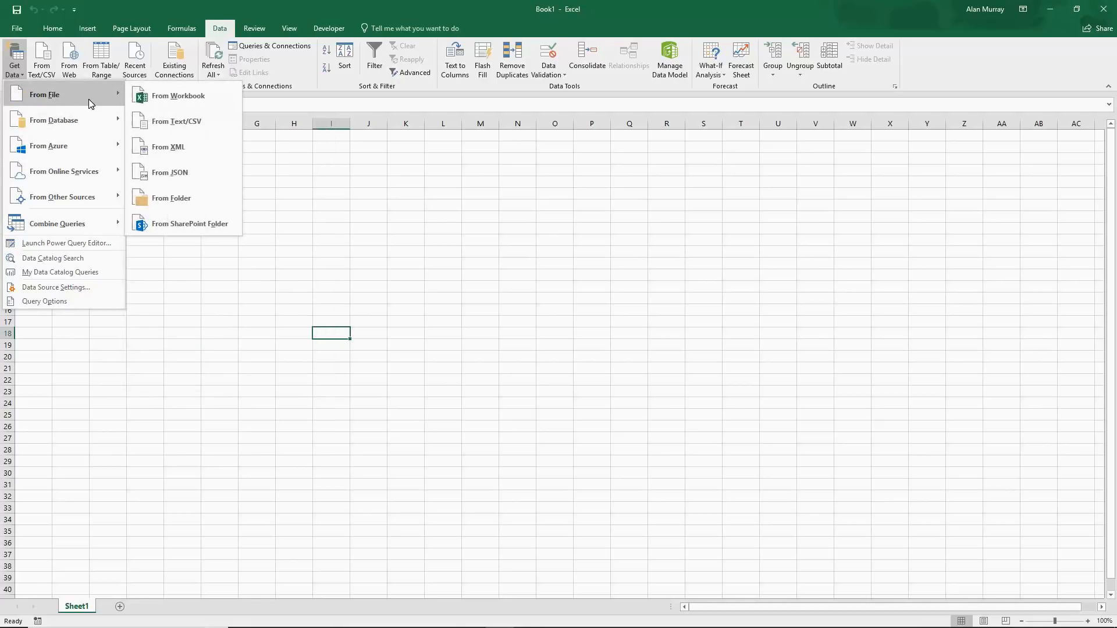
pyautogui.click(221, 193)
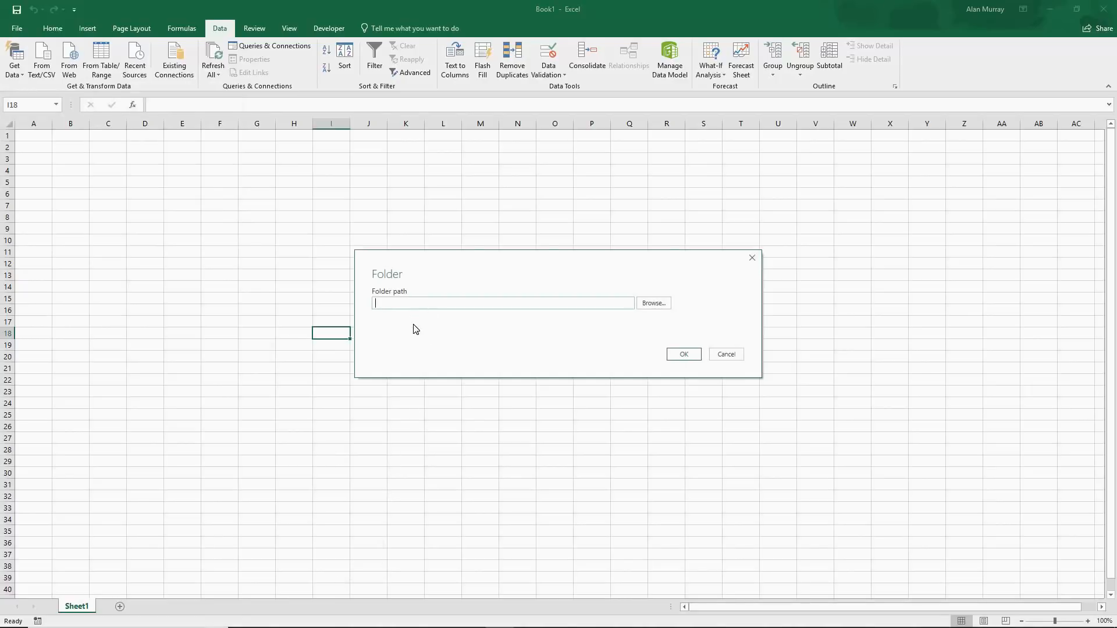
# Choose the forms folder on the Desktop as the import source and open its file list for editing in Power Query
pyautogui.click(398, 298)
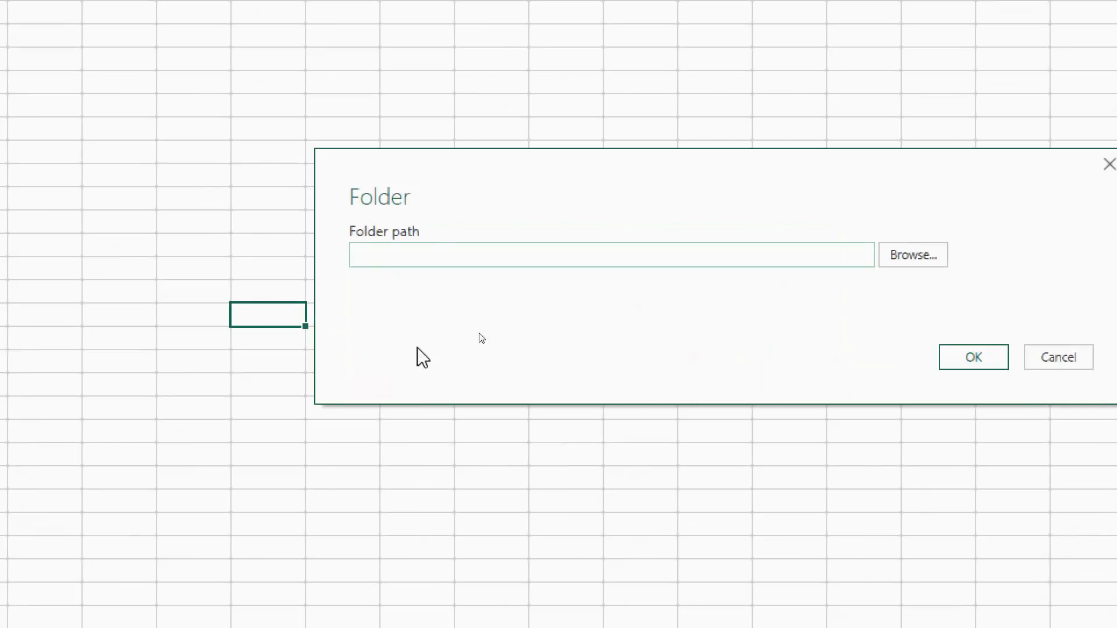
pyautogui.click(669, 304)
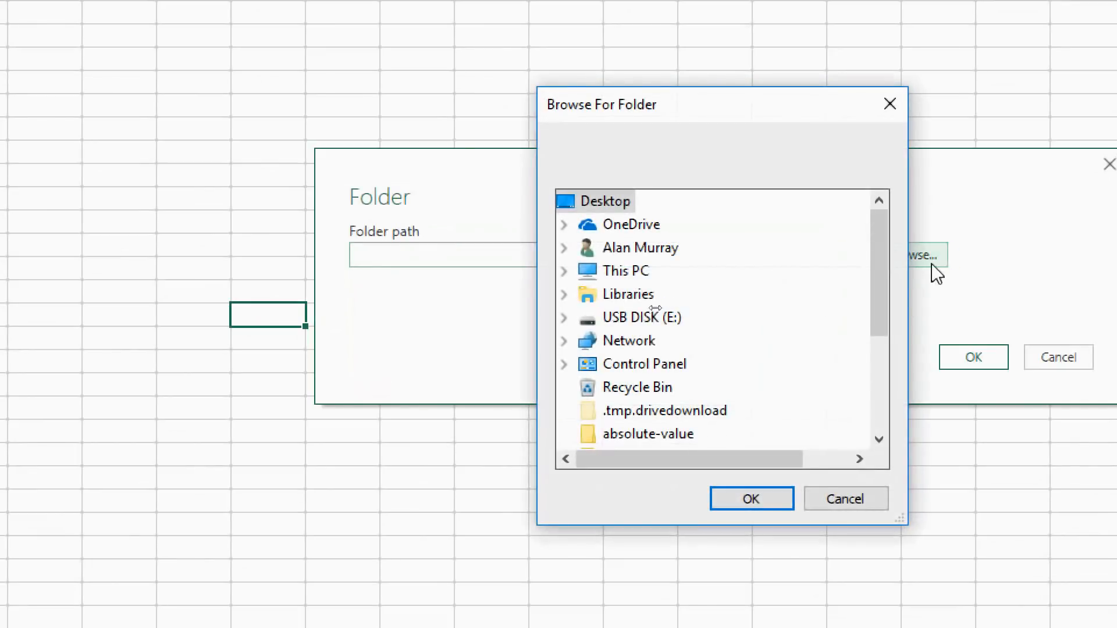
pyautogui.moveTo(885, 273); pyautogui.dragTo(882, 394)
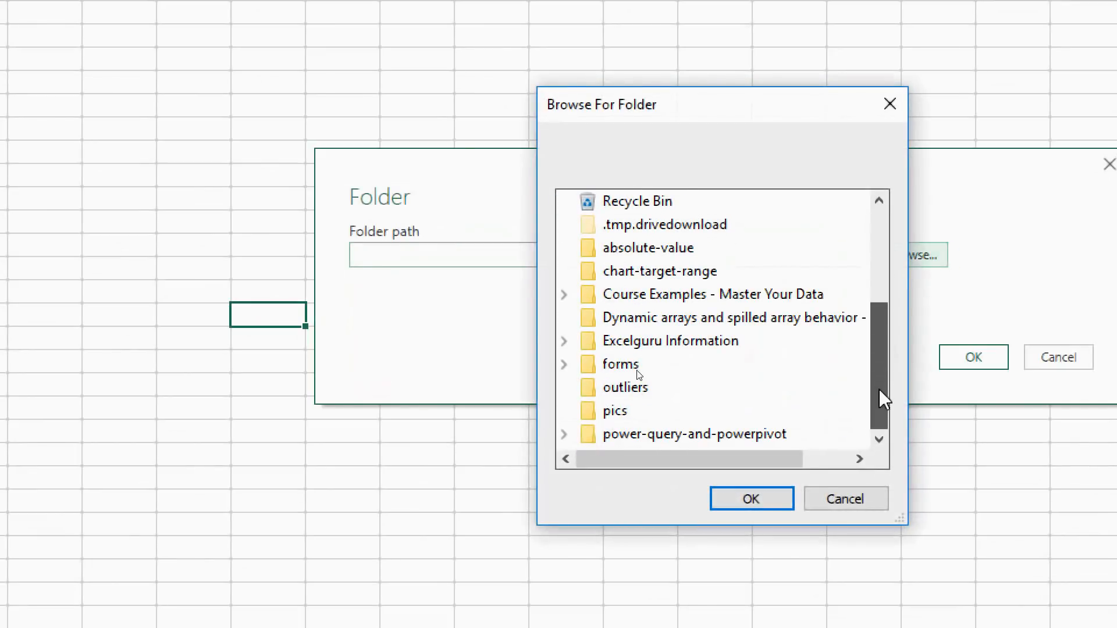
pyautogui.doubleClick(612, 373)
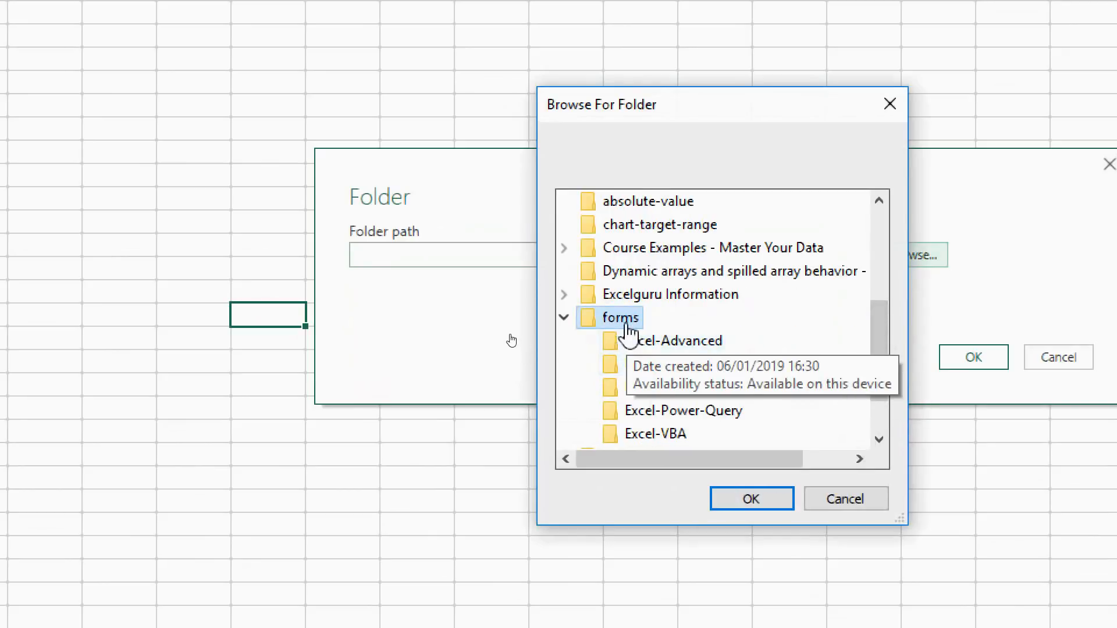
pyautogui.click(734, 506)
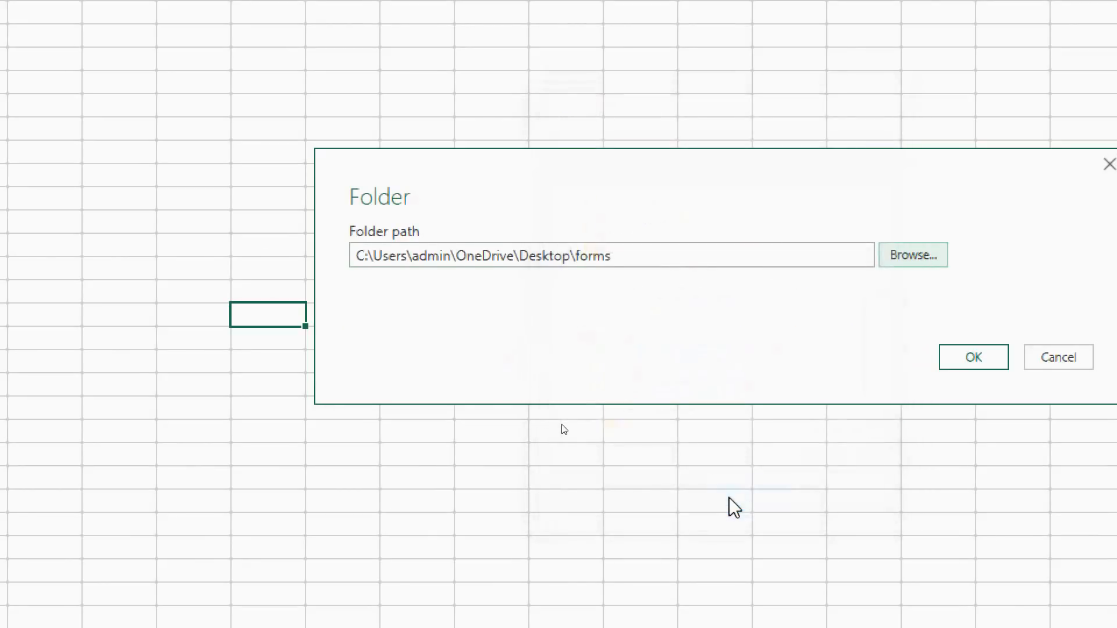
pyautogui.click(980, 366)
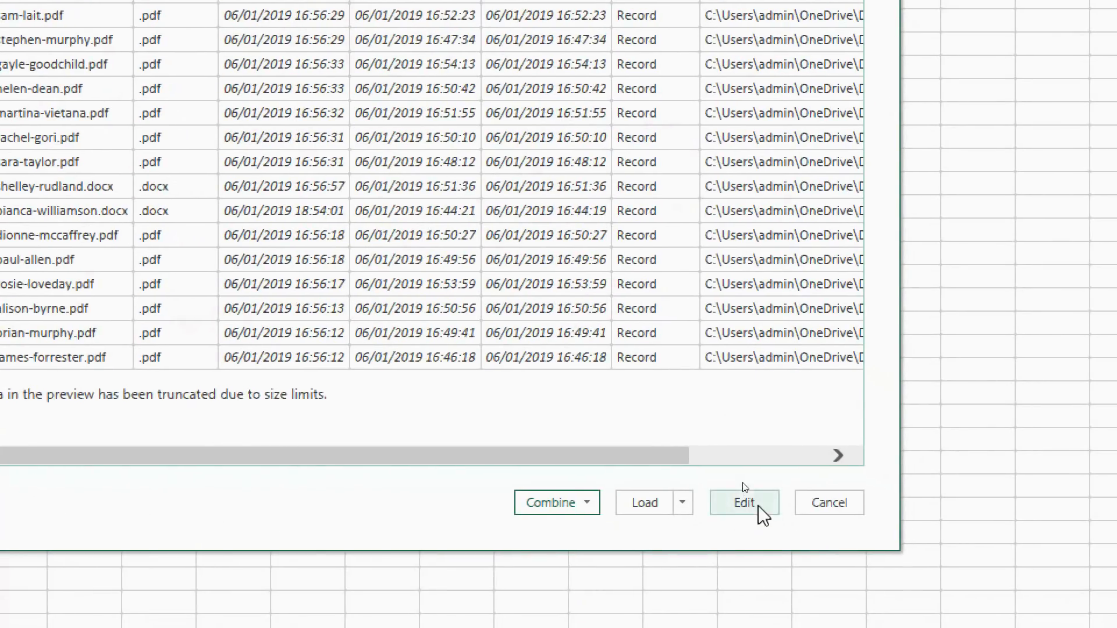
pyautogui.click(759, 507)
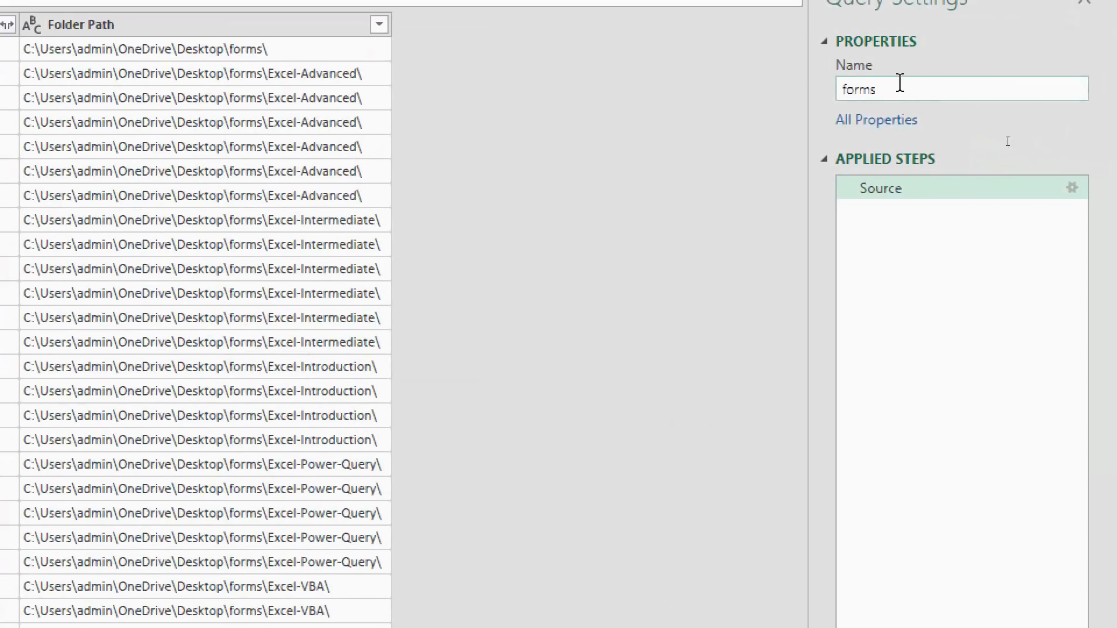
# Rename the query as File-names
pyautogui.doubleClick(900, 83)
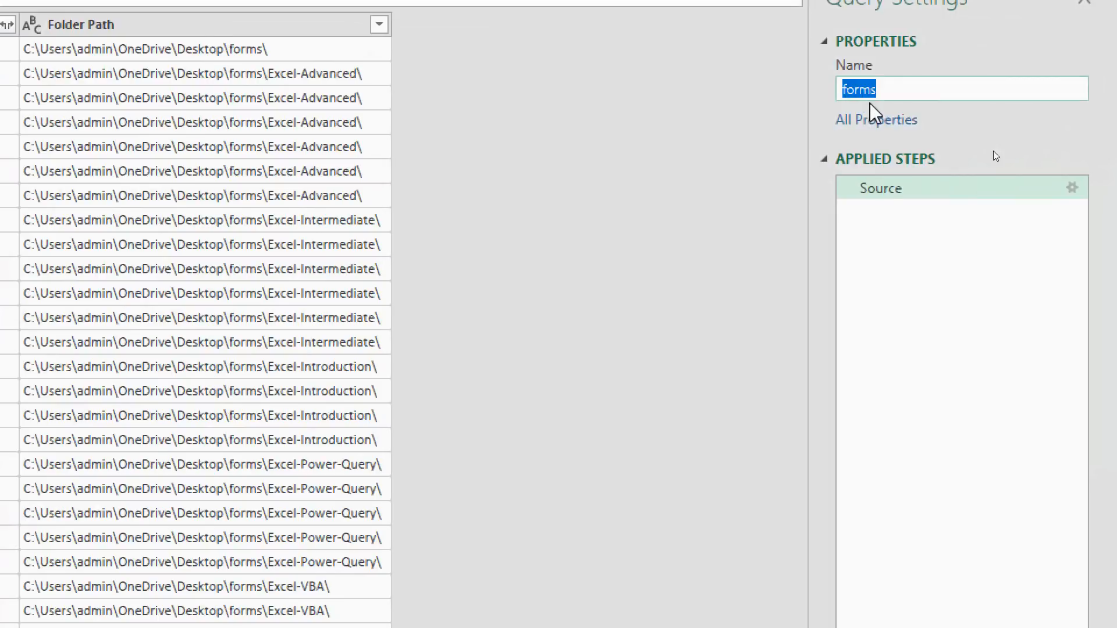
pyautogui.write('File-a')
pyautogui.press('BackSpace')
pyautogui.press('BackSpace')
pyautogui.write('-names')
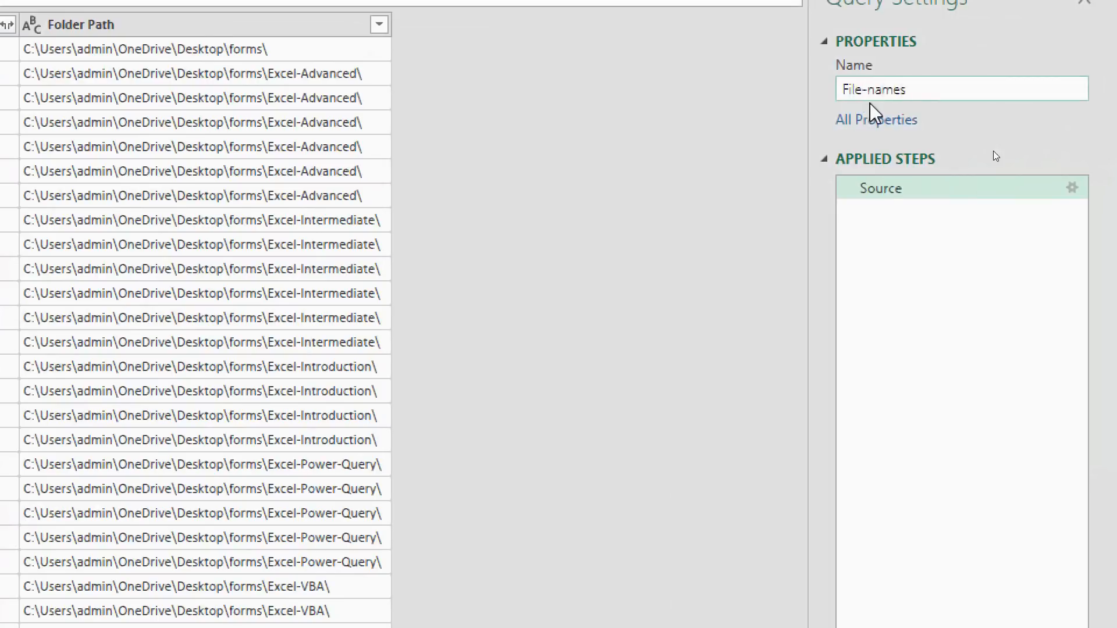
pyautogui.press('Return')
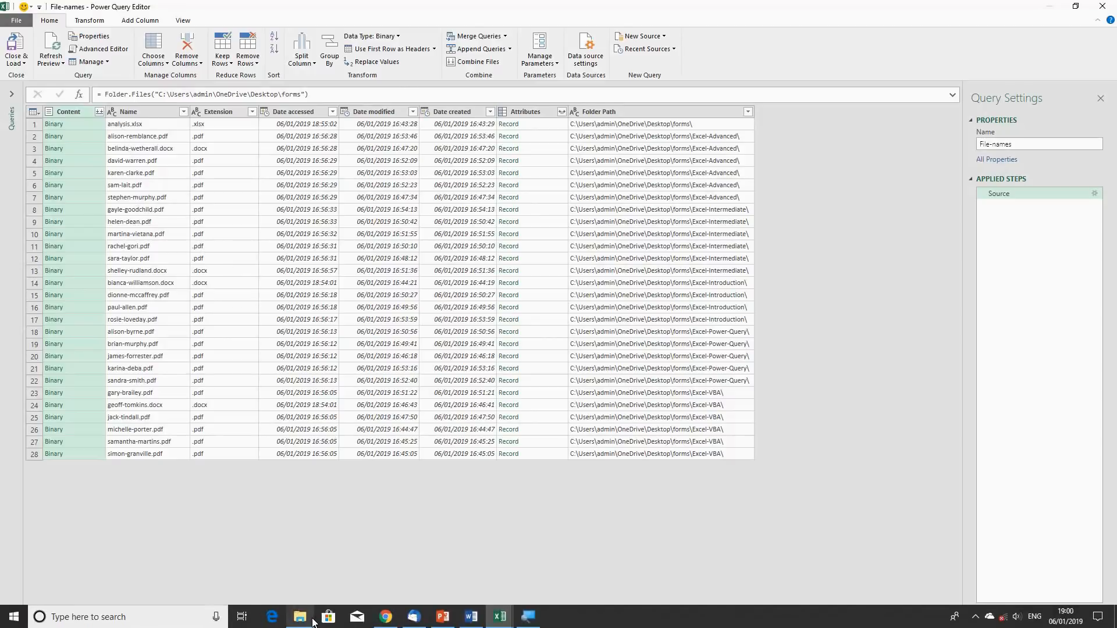
# Check the items in the forms folder in File Explorer and return to the Power Query Editor
pyautogui.click(299, 617)
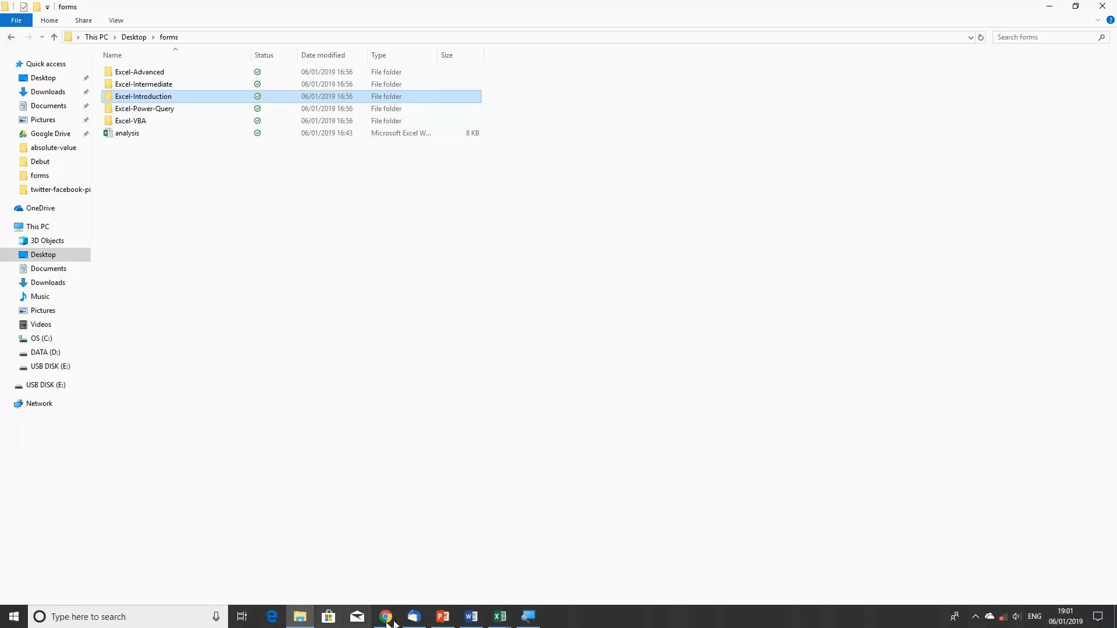
pyautogui.click(499, 615)
pyautogui.click(537, 569)
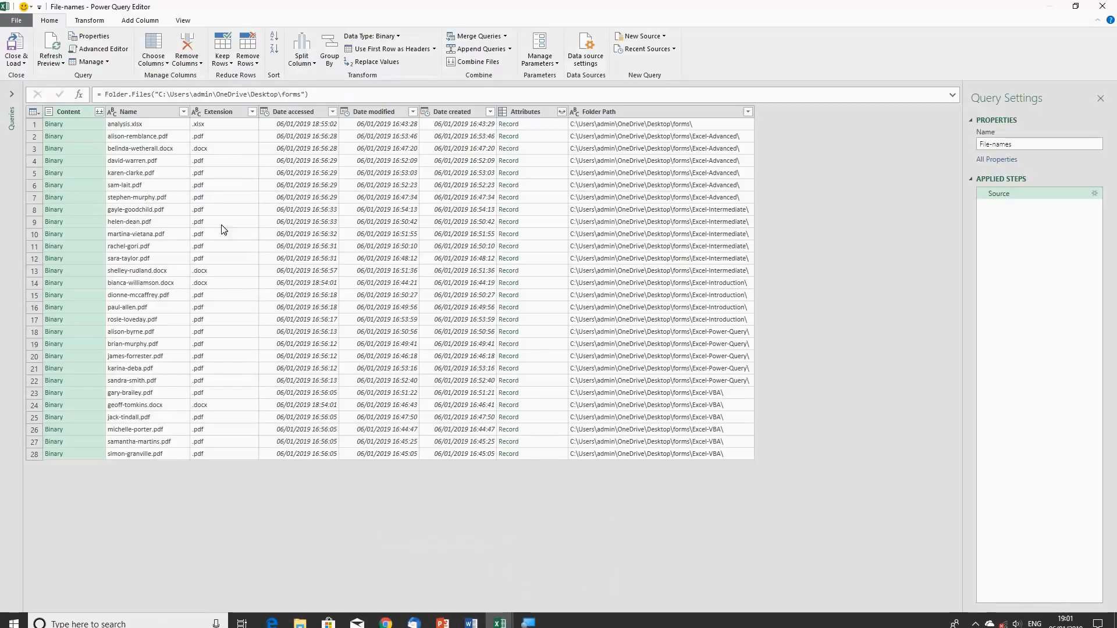
# Filter the Name column to exclude analysis.xlsx
pyautogui.click(184, 112)
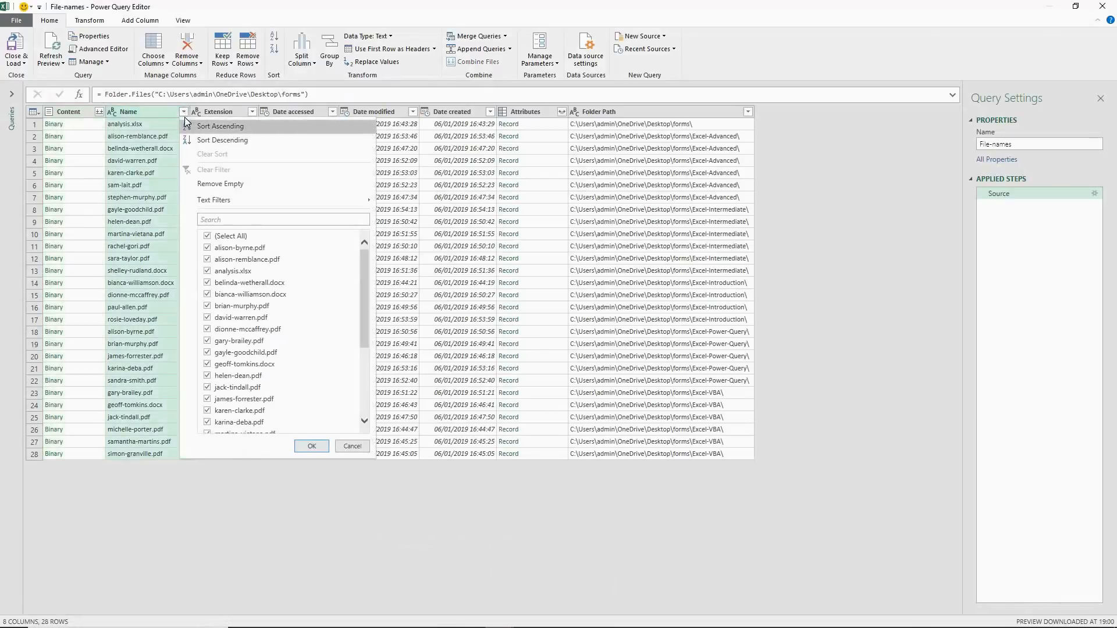
pyautogui.click(208, 272)
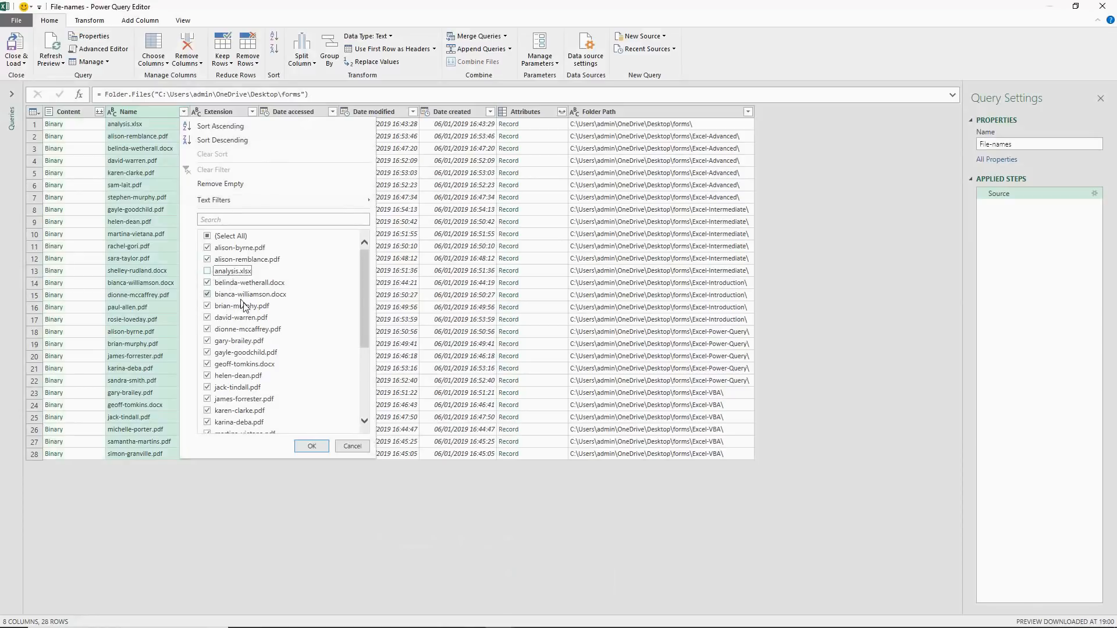
pyautogui.click(302, 448)
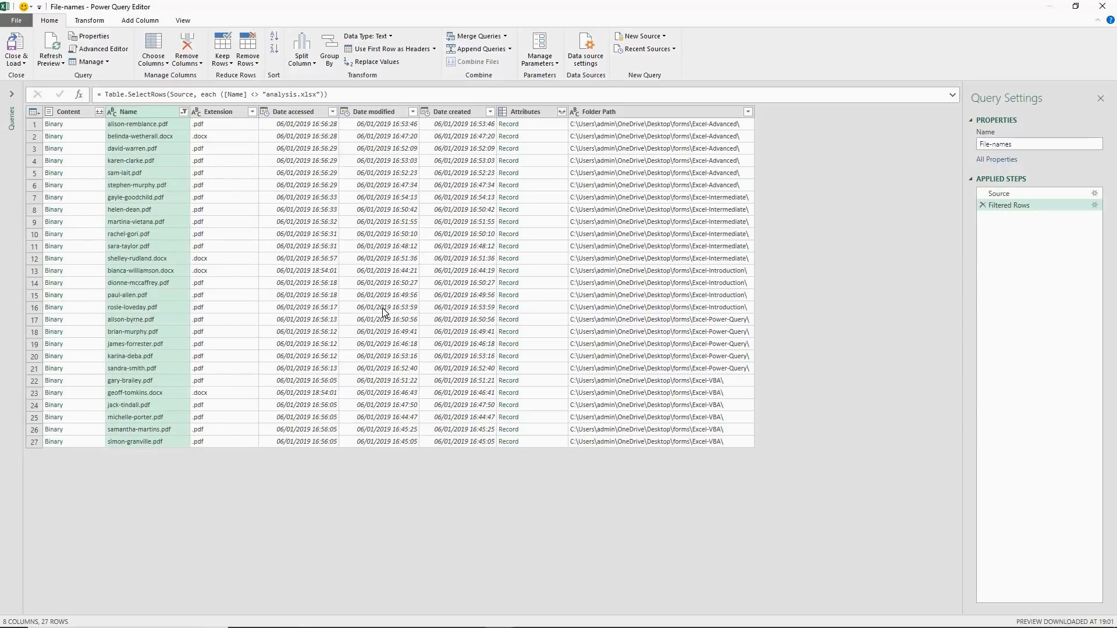
# Remove the Content, Extension, Date accessed, Date modified, Date created and Attributes columns from the query
pyautogui.click(78, 112)
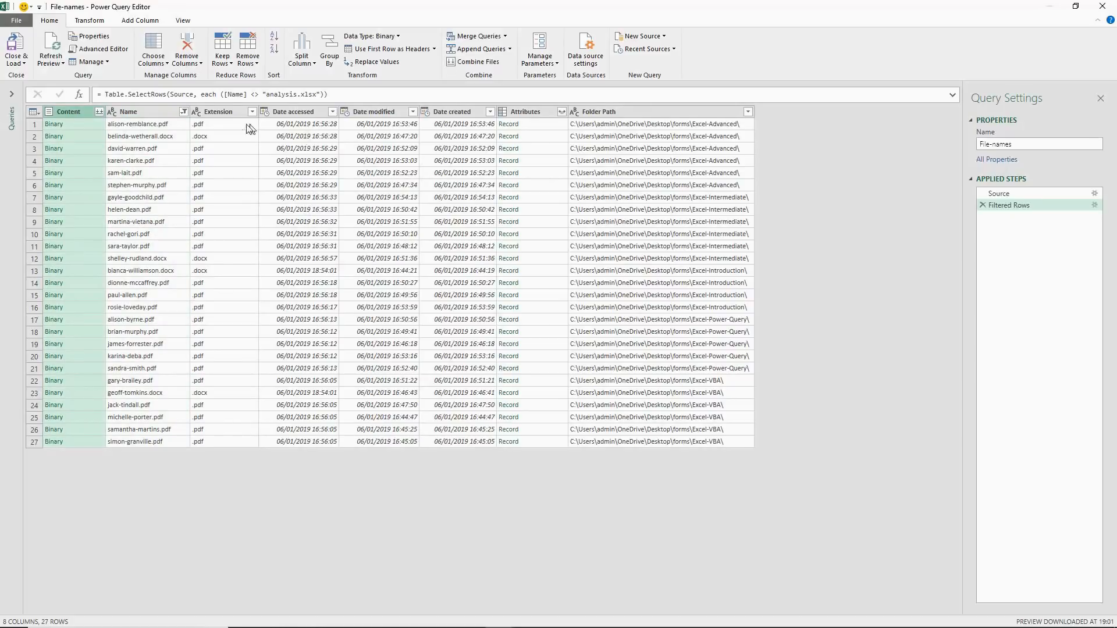
pyautogui.keyDown('ctrl'); pyautogui.click(229, 115); pyautogui.keyUp('ctrl')
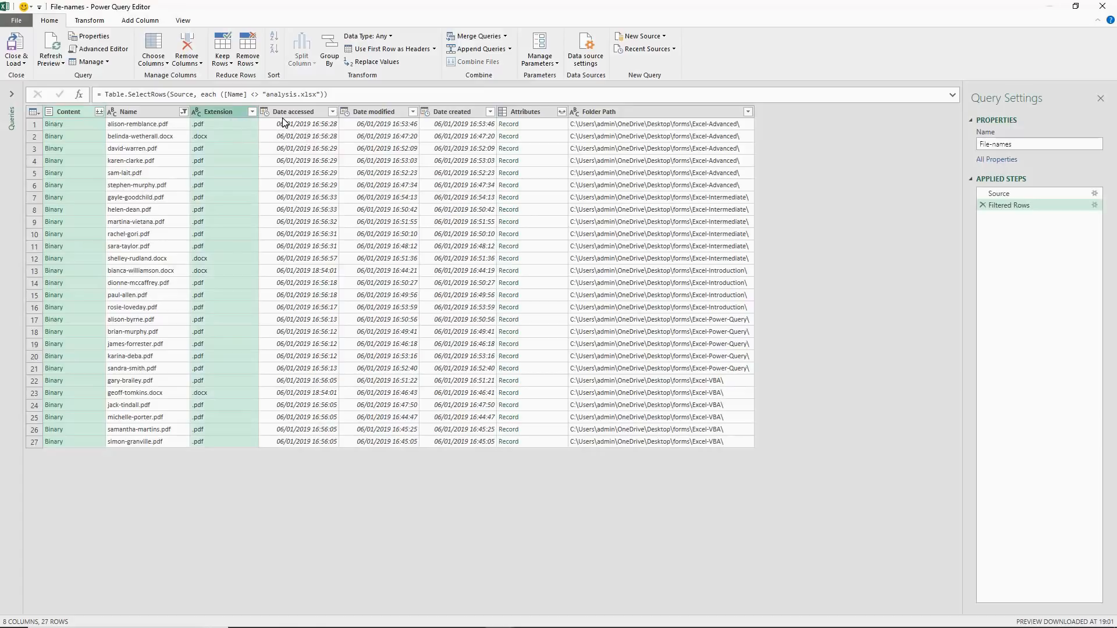
pyautogui.keyDown('ctrl'); pyautogui.click(300, 114); pyautogui.keyUp('ctrl')
pyautogui.keyDown('ctrl'); pyautogui.click(373, 113); pyautogui.keyUp('ctrl')
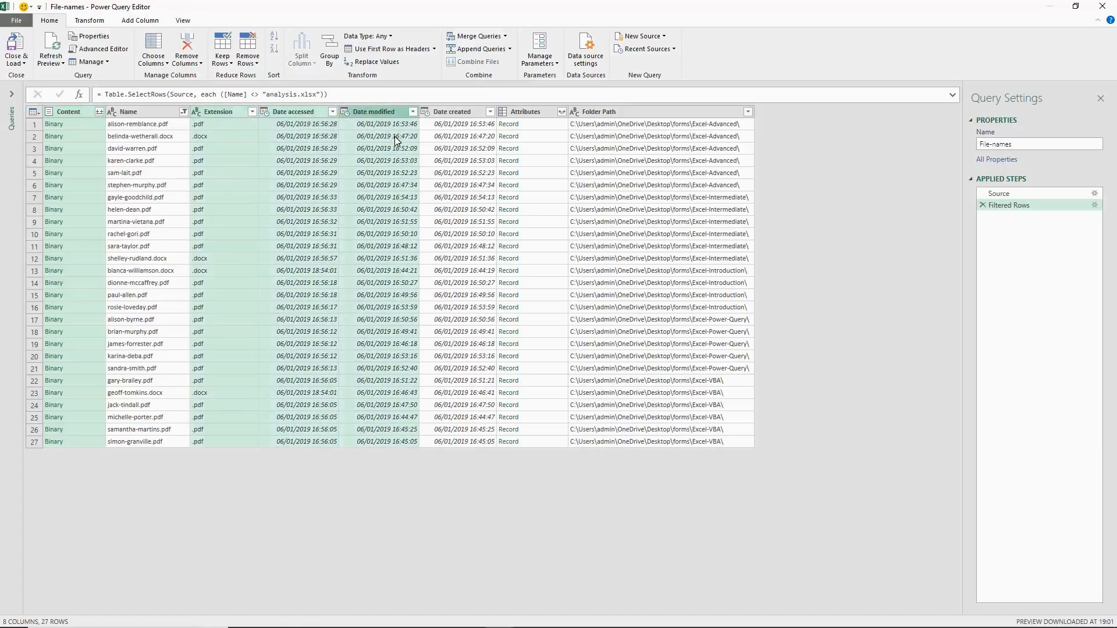
pyautogui.keyDown('ctrl'); pyautogui.click(452, 114); pyautogui.keyUp('ctrl')
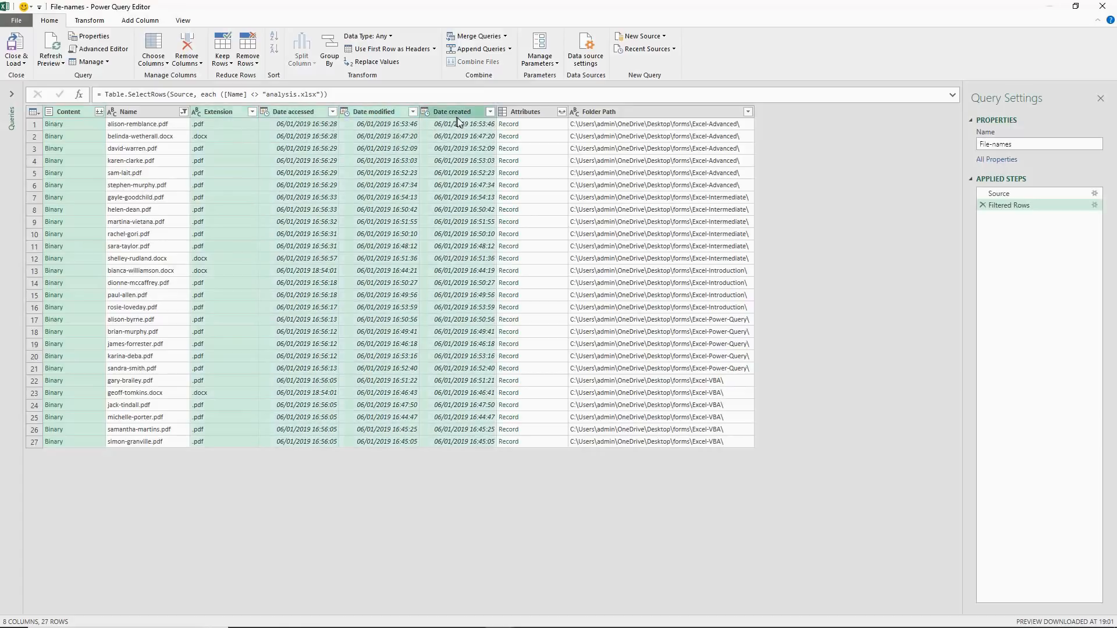
pyautogui.keyDown('ctrl'); pyautogui.click(524, 115); pyautogui.keyUp('ctrl')
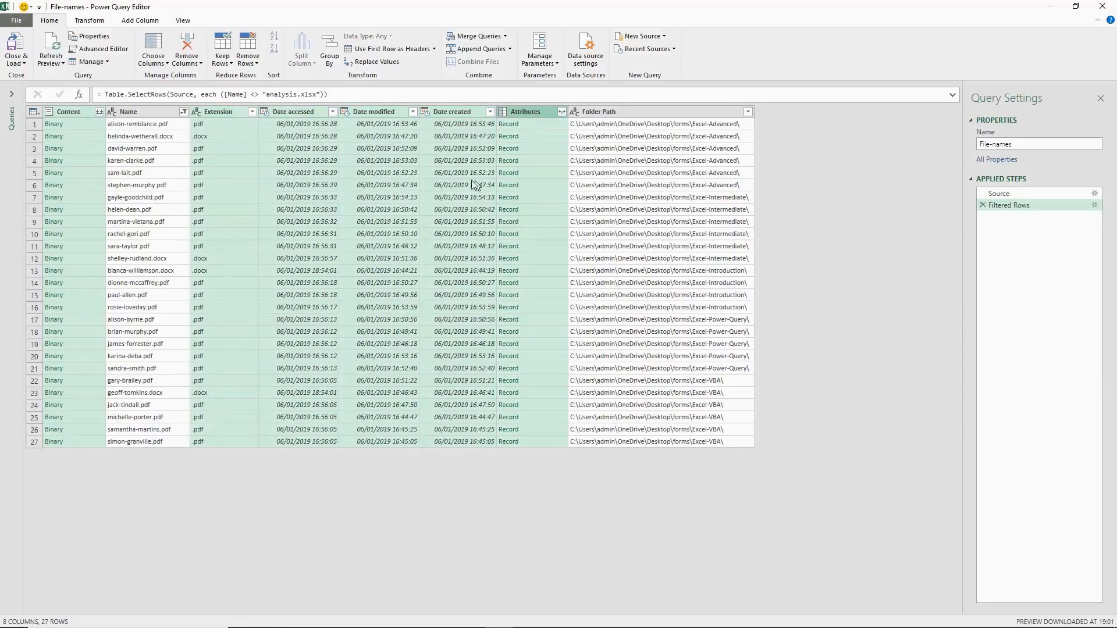
pyautogui.click(196, 66)
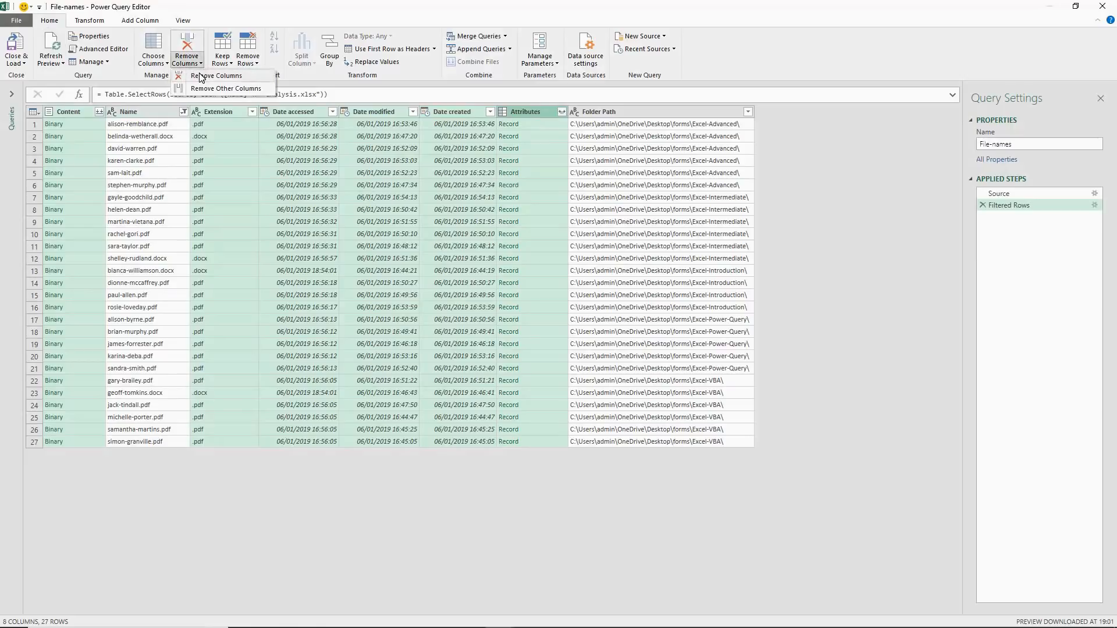
pyautogui.click(201, 79)
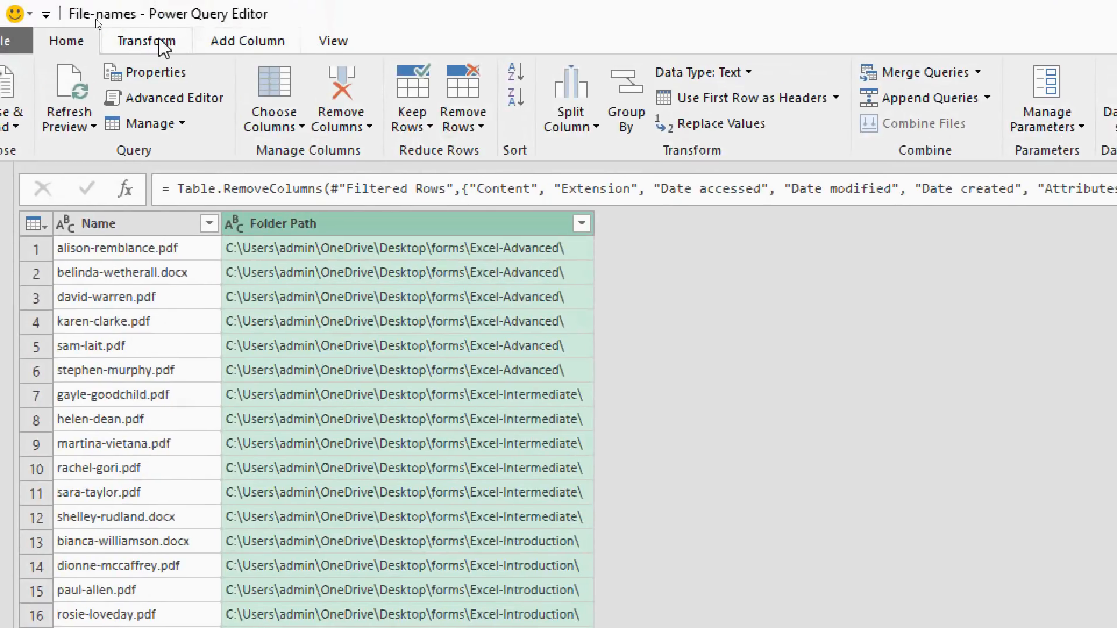
# Start a Text Between Delimiters extraction on the Folder Path column with a backslash as both start and end delimiter
pyautogui.click(159, 39)
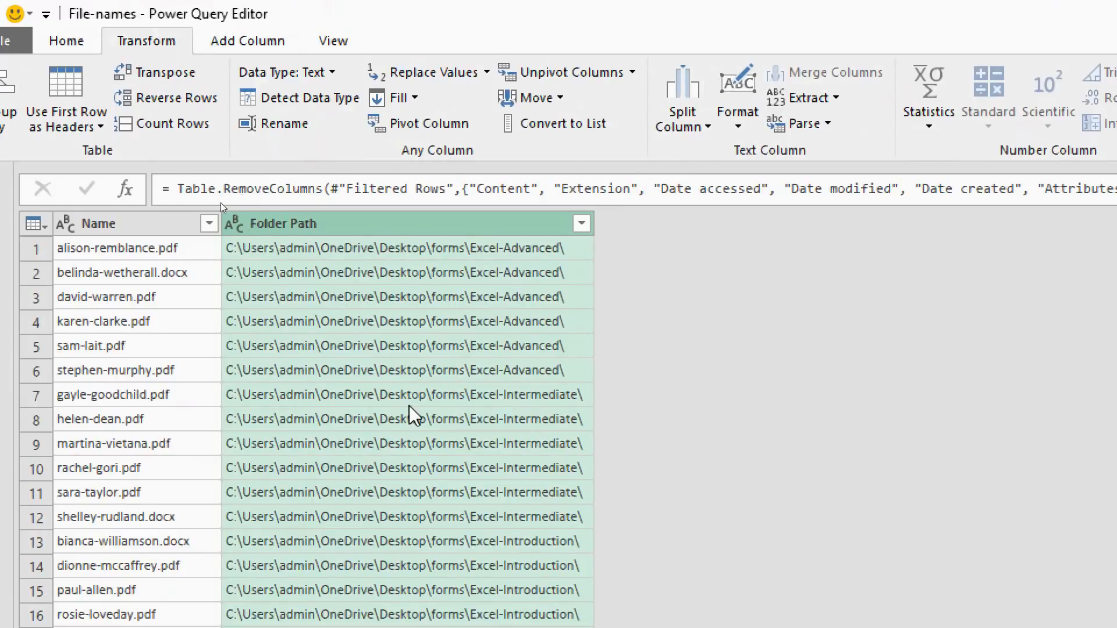
pyautogui.click(835, 98)
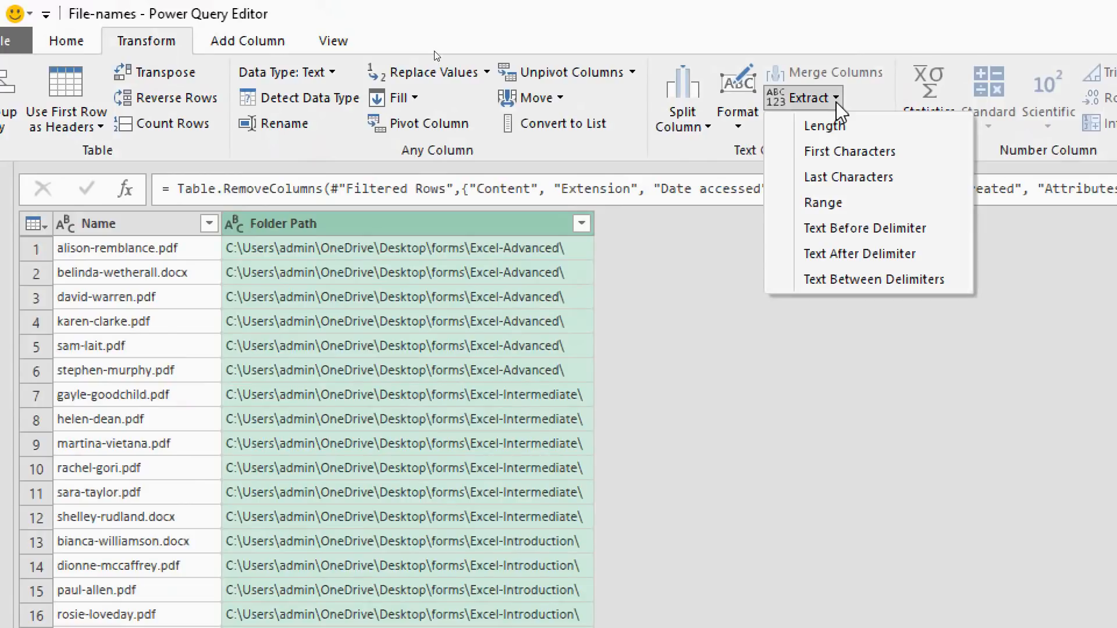
pyautogui.click(854, 281)
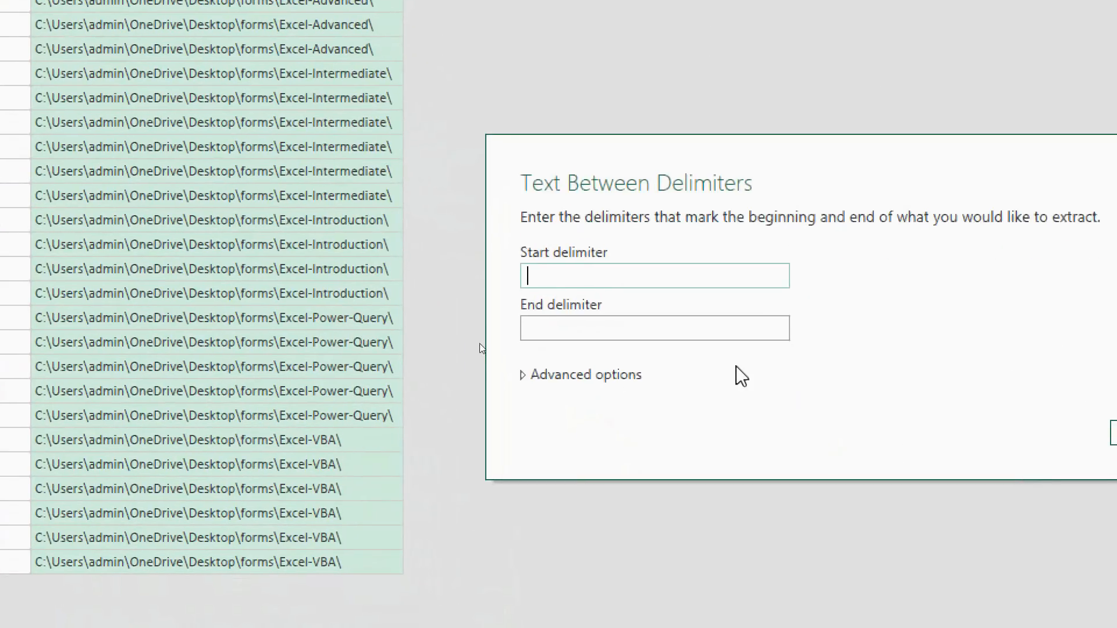
pyautogui.write('\\')
pyautogui.click(529, 329)
pyautogui.write('\\')
# Set the extraction to scan for the start delimiter from the end of the input, skip 1 start delimiter, and apply it
pyautogui.click(521, 376)
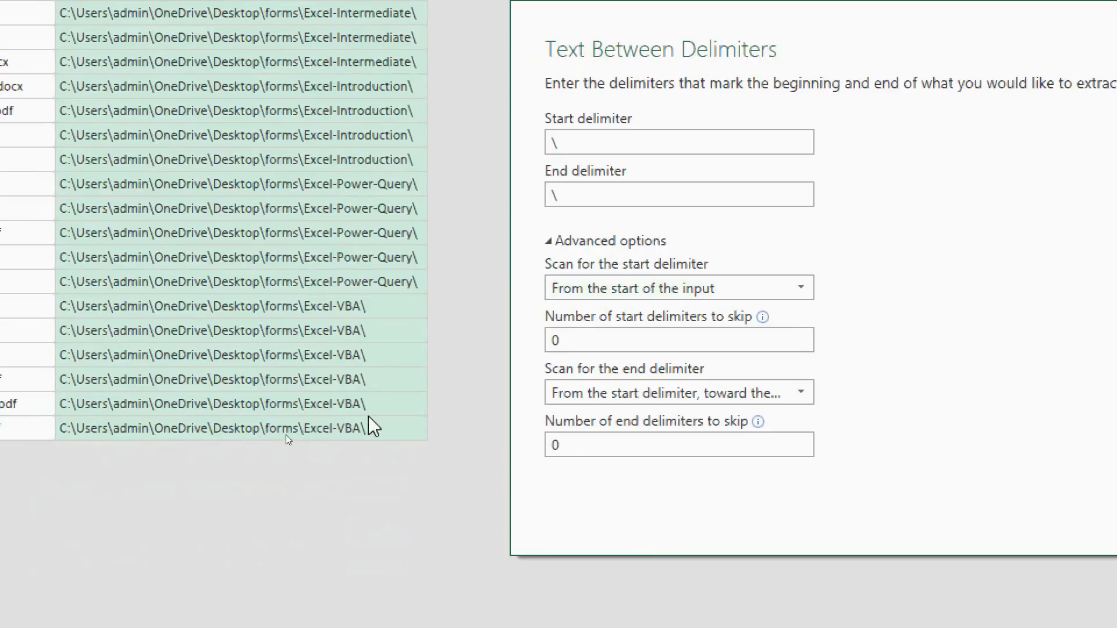
pyautogui.click(577, 291)
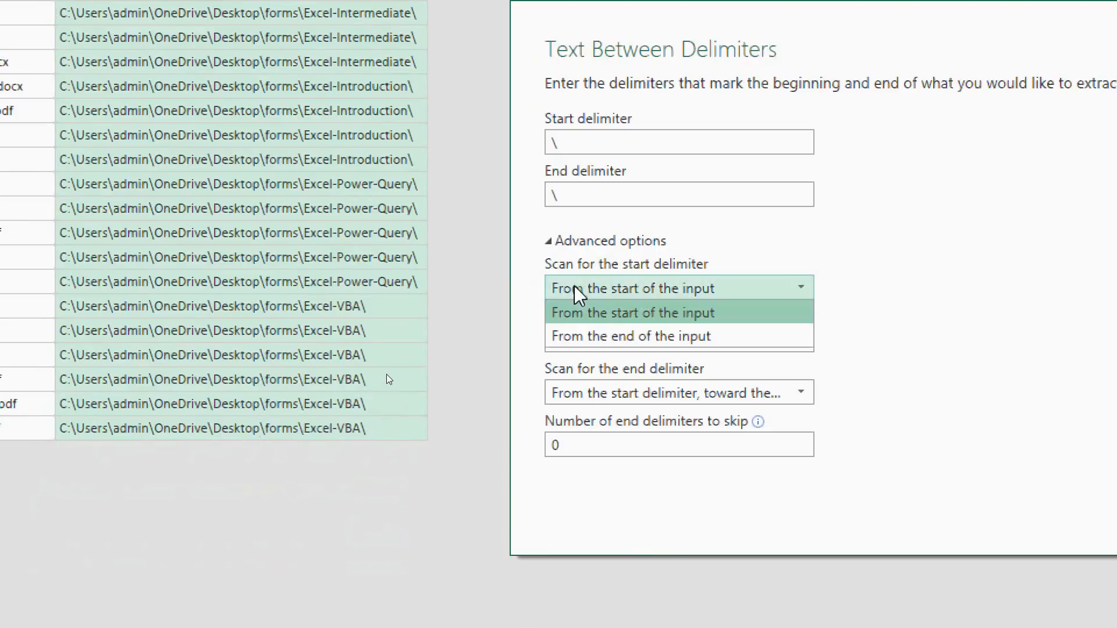
pyautogui.click(565, 336)
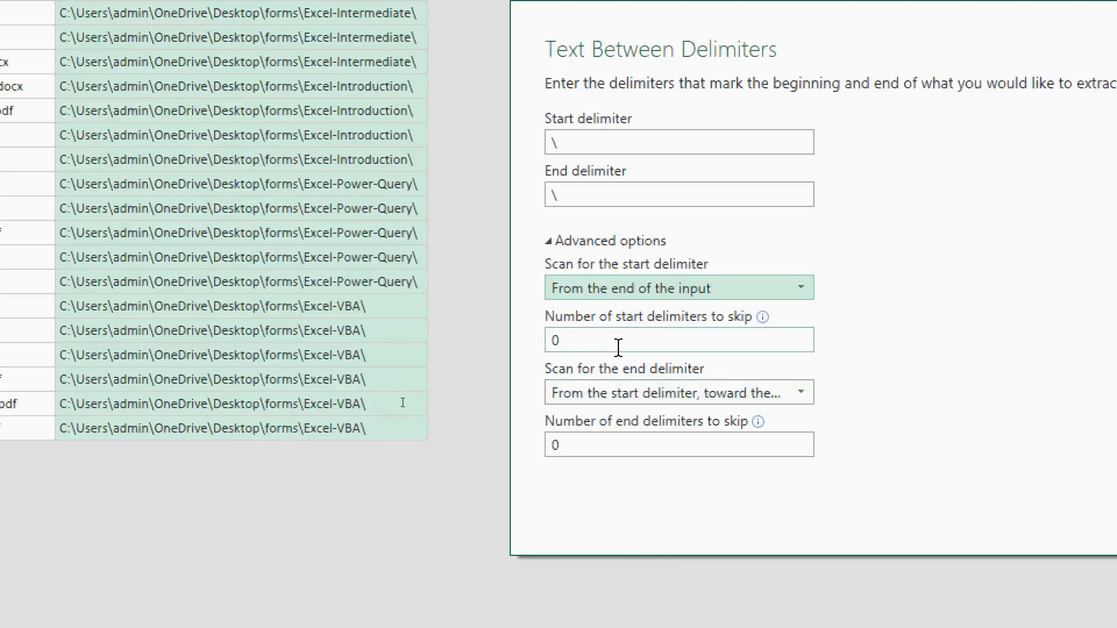
pyautogui.doubleClick(592, 348)
pyautogui.write('1')
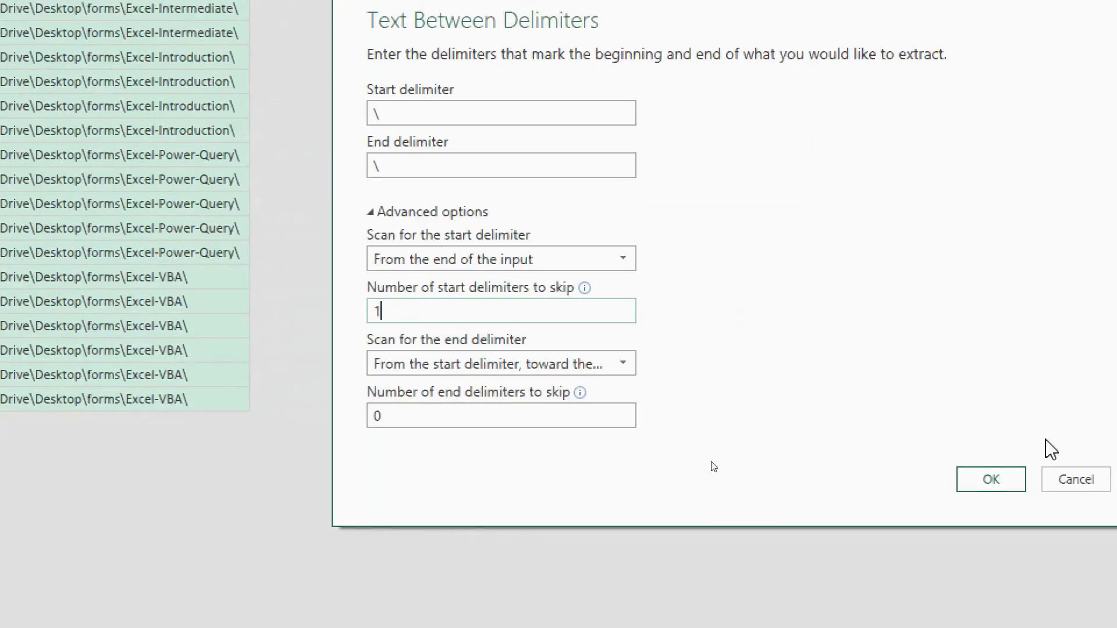
pyautogui.click(965, 461)
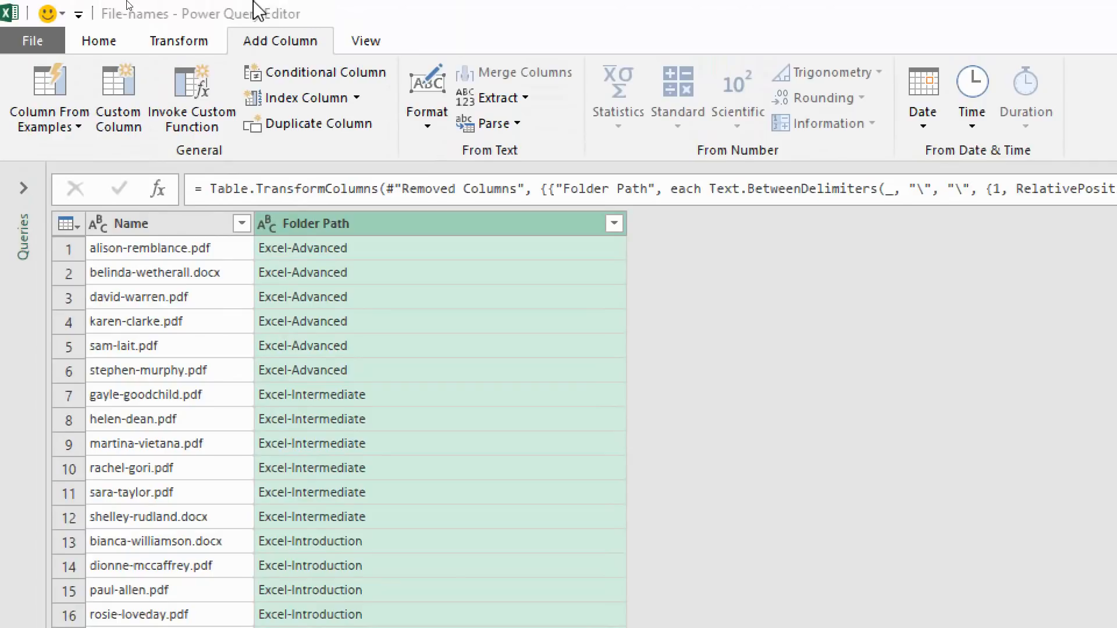
# Split the Folder Path column by the custom hyphen delimiter at its left-most occurrence
pyautogui.click(188, 44)
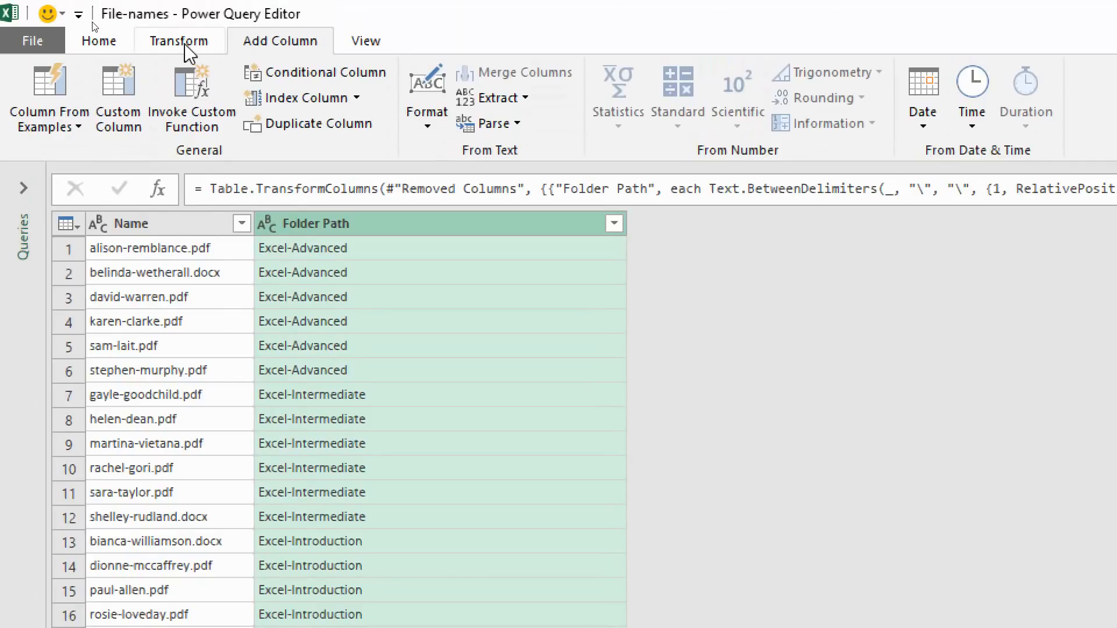
pyautogui.click(153, 42)
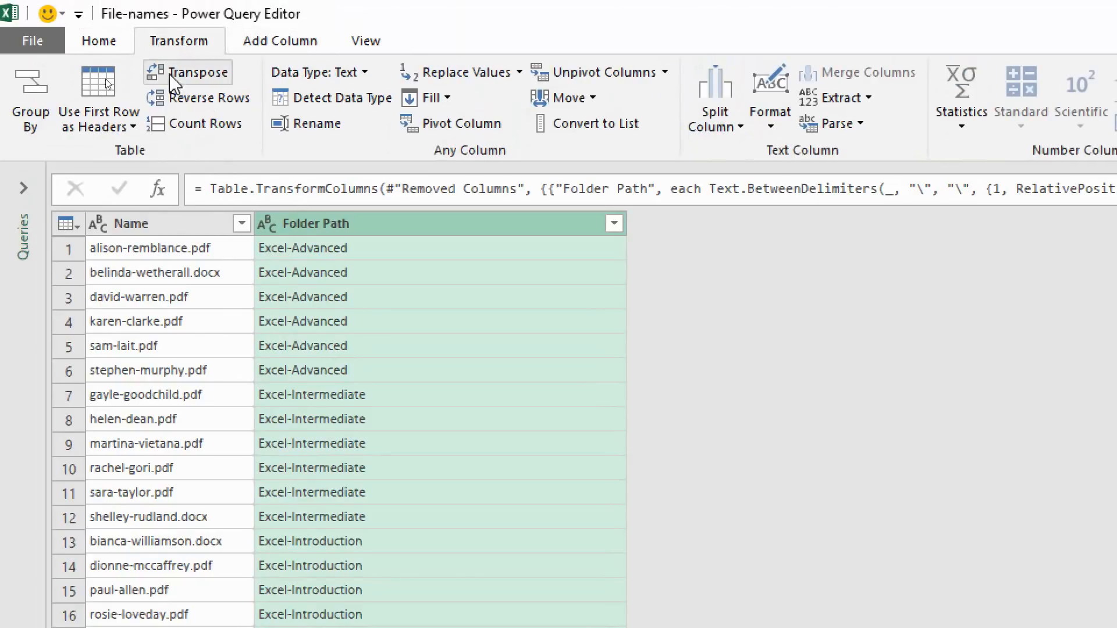
pyautogui.click(723, 125)
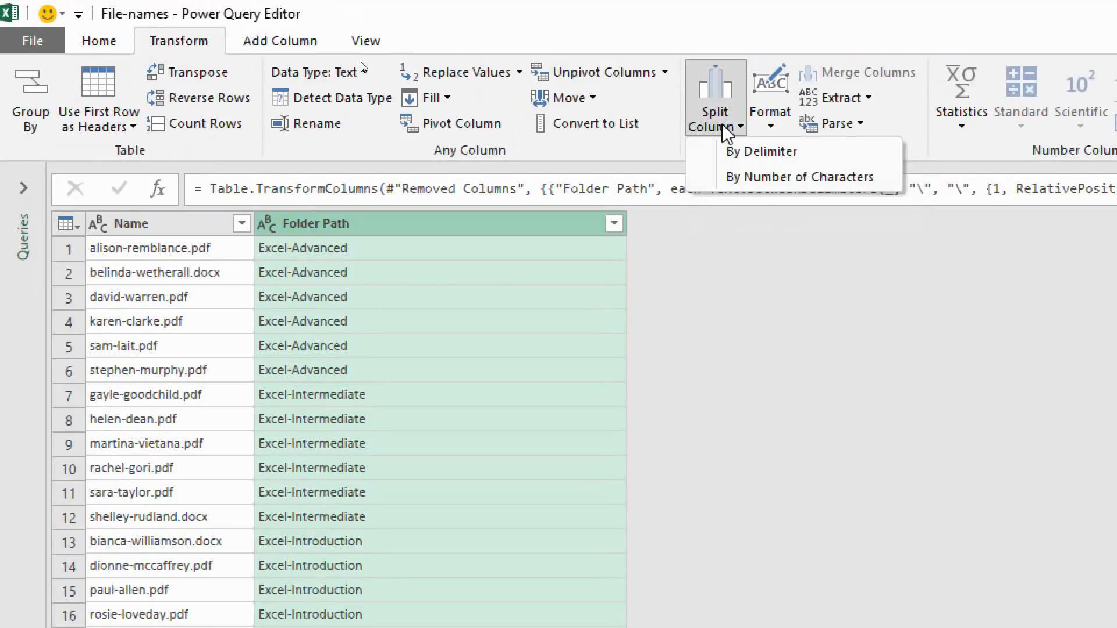
pyautogui.click(742, 152)
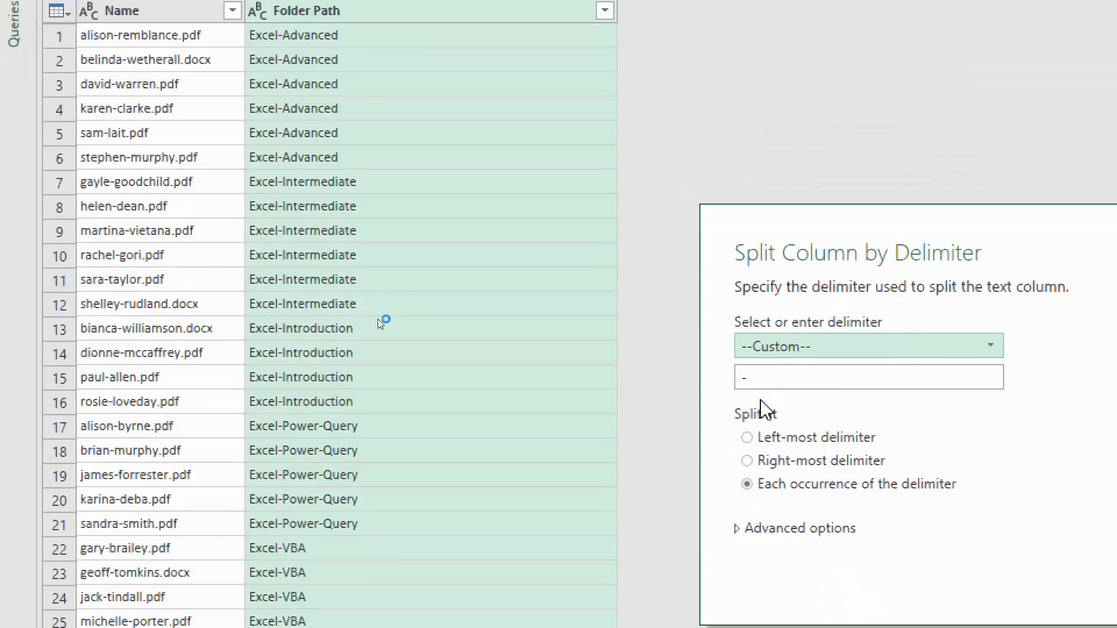
pyautogui.click(747, 438)
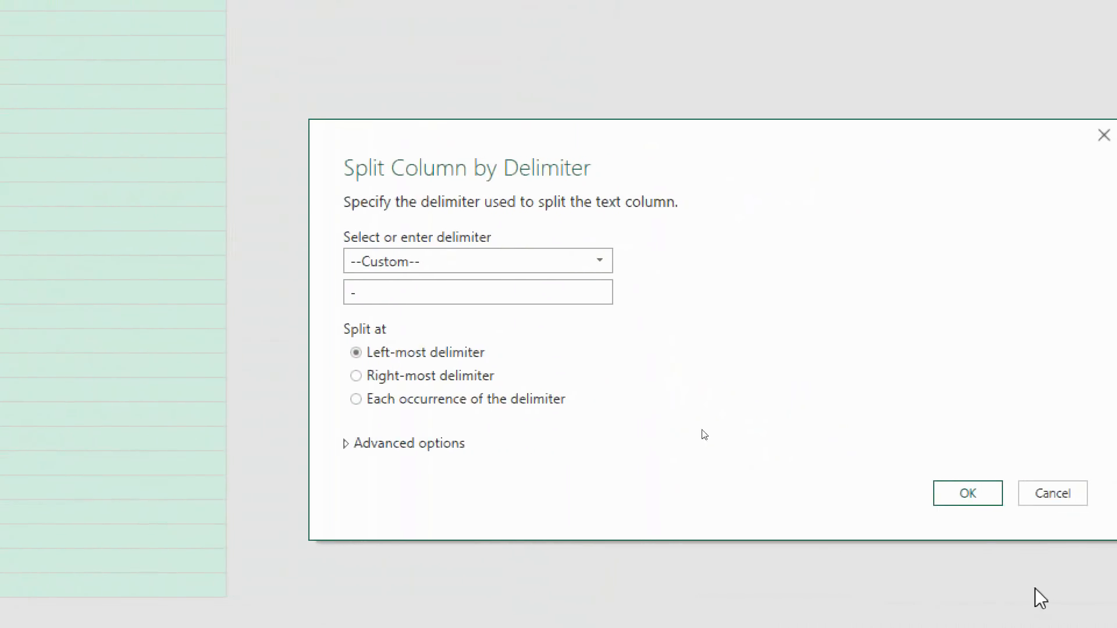
pyautogui.click(1064, 501)
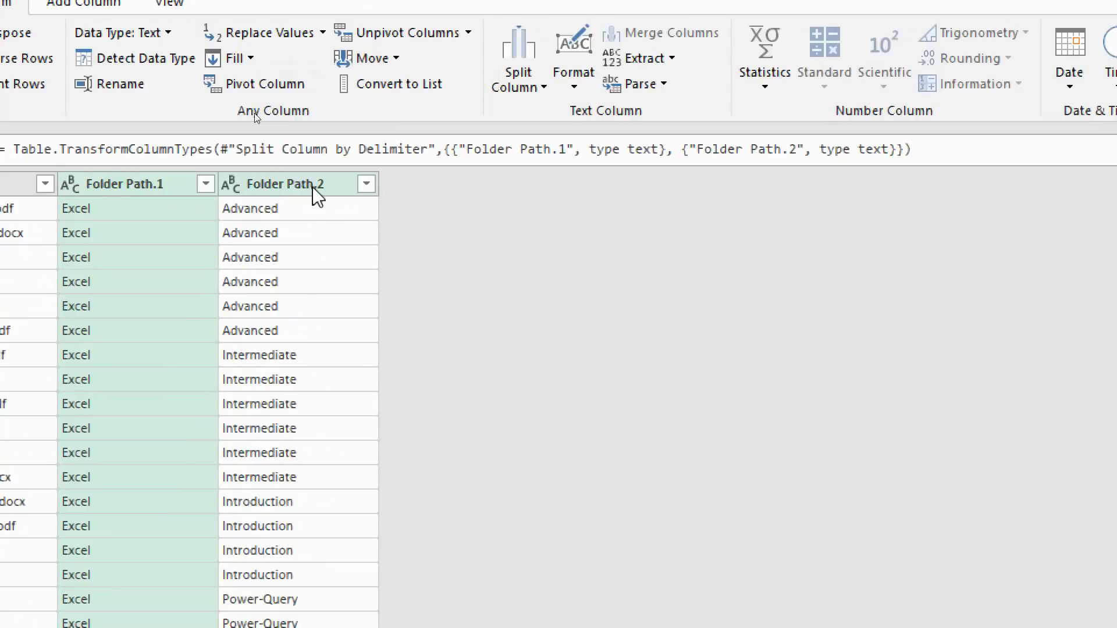
# Replace the hyphens with a space in the Folder Path.2 column
pyautogui.click(317, 186)
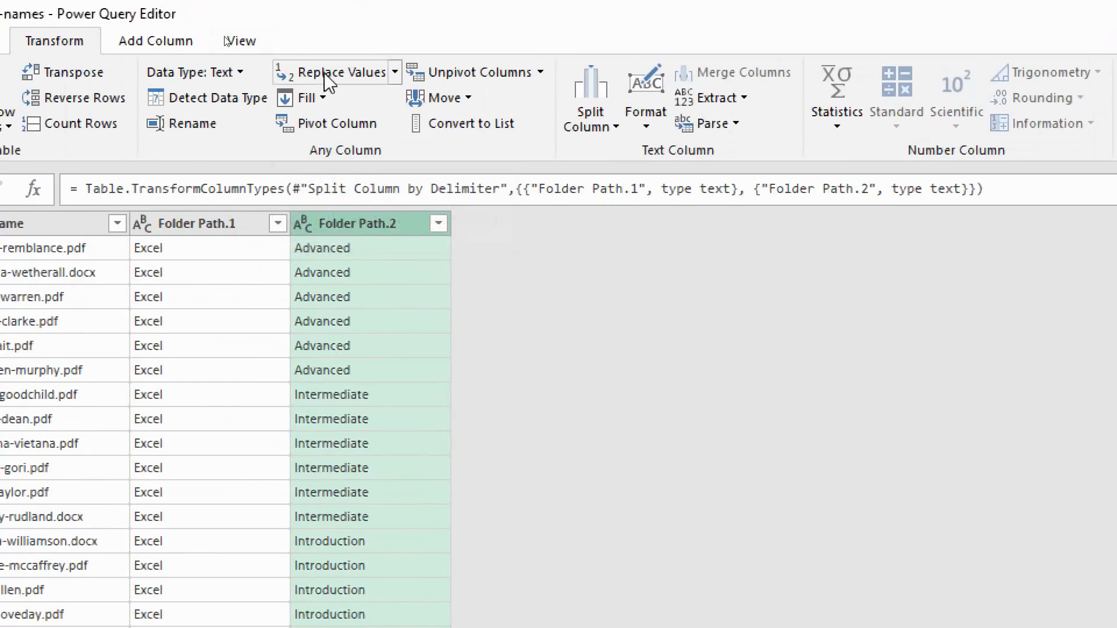
pyautogui.click(329, 81)
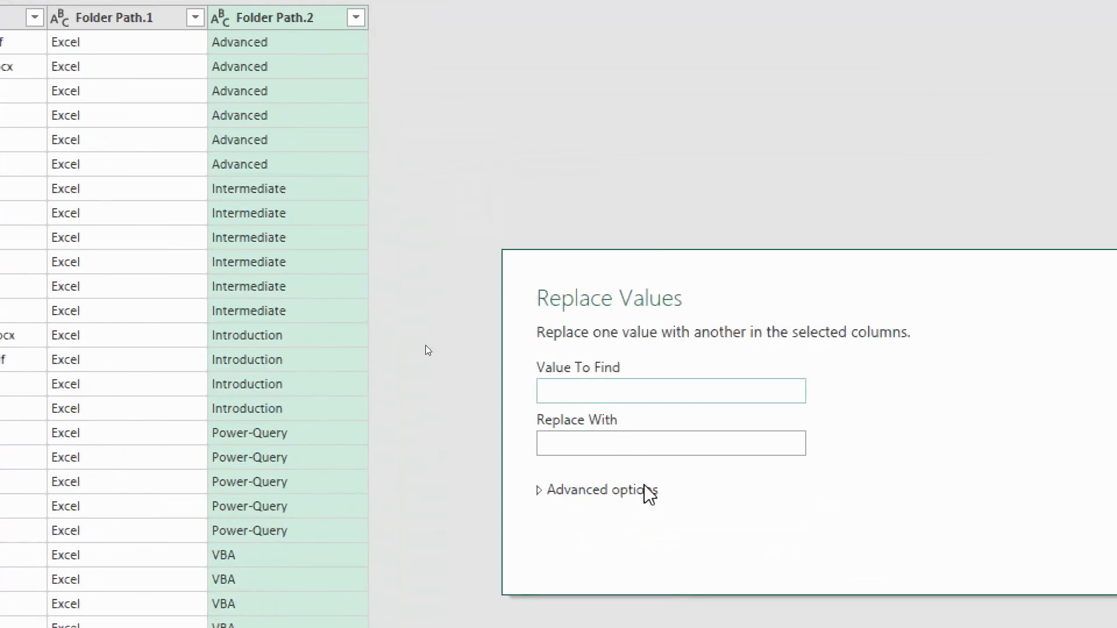
pyautogui.write('-')
pyautogui.click(659, 447)
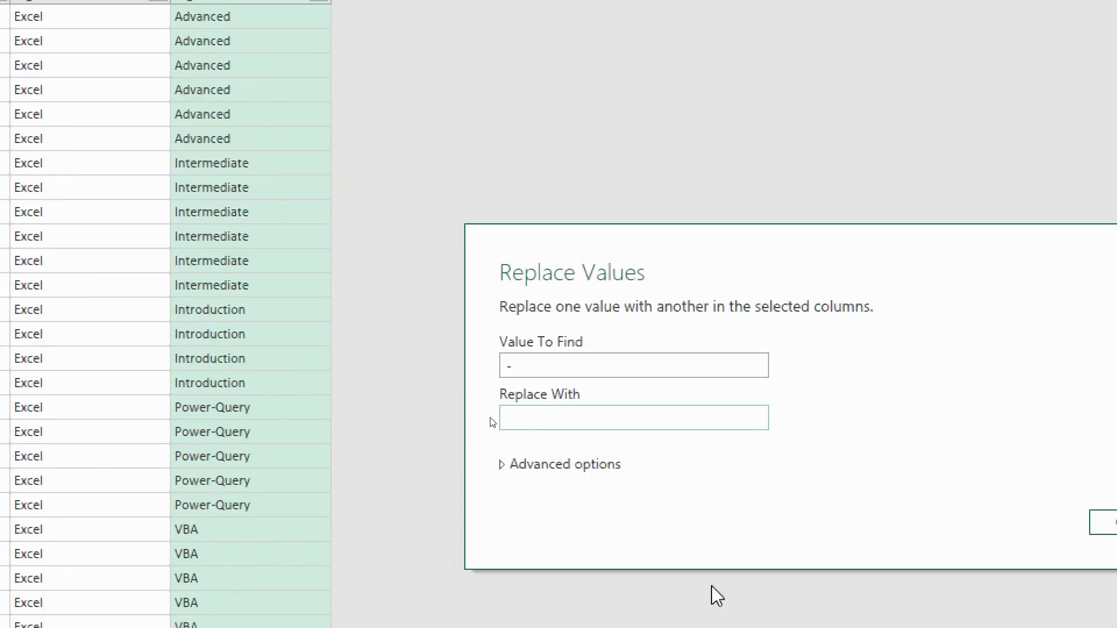
pyautogui.click(1025, 455)
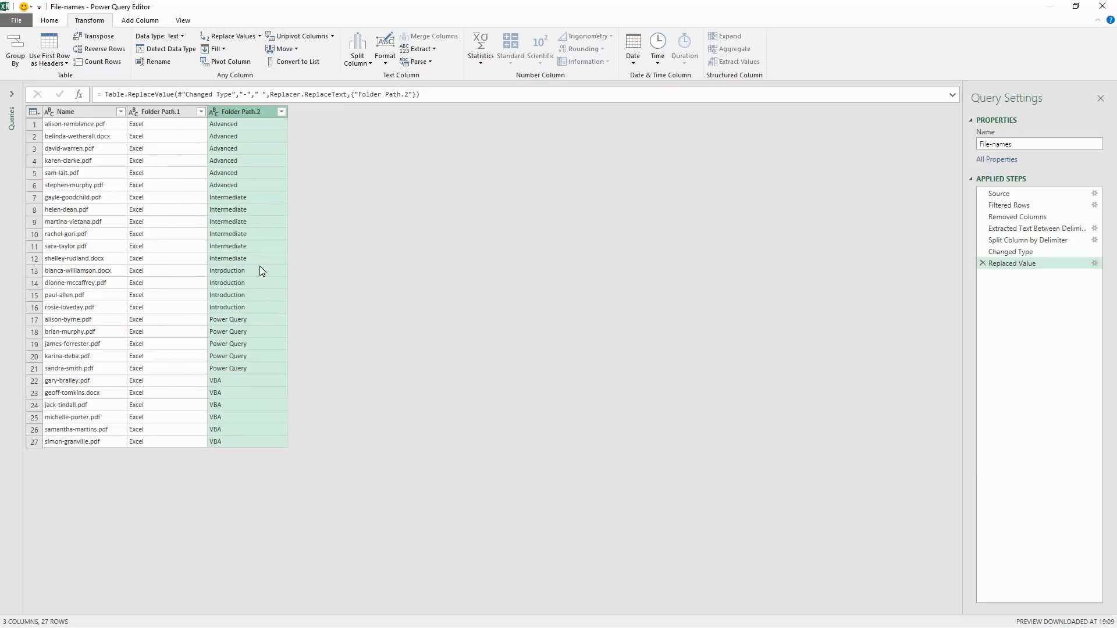
# Rename the Folder Path.1 column as Course and the Folder Path.2 column as Level
pyautogui.doubleClick(164, 112)
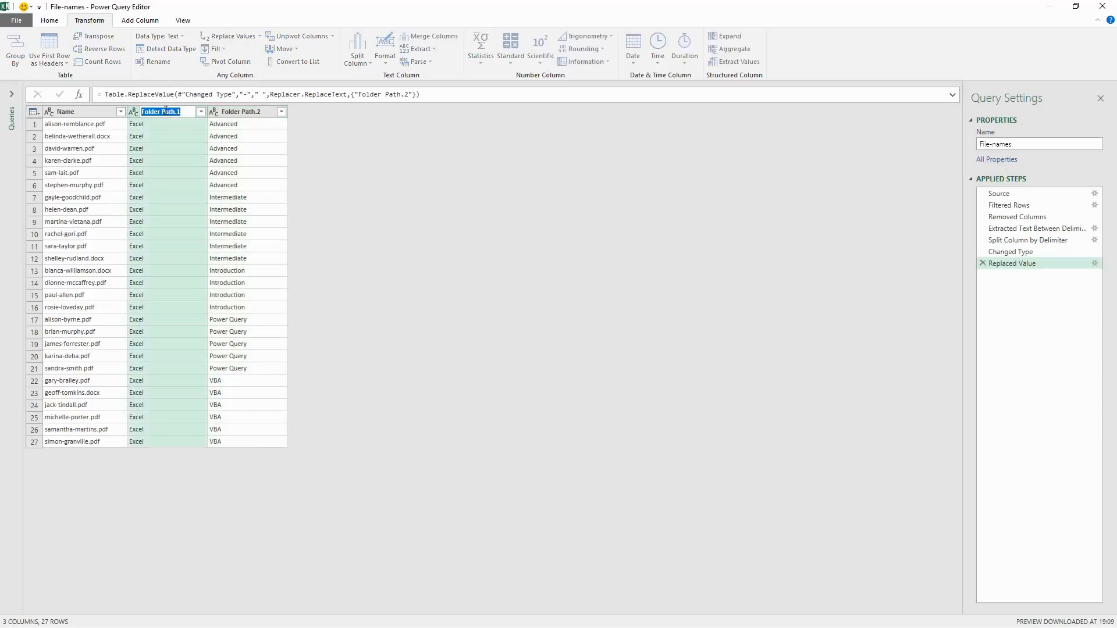
pyautogui.write('Course')
pyautogui.doubleClick(231, 112)
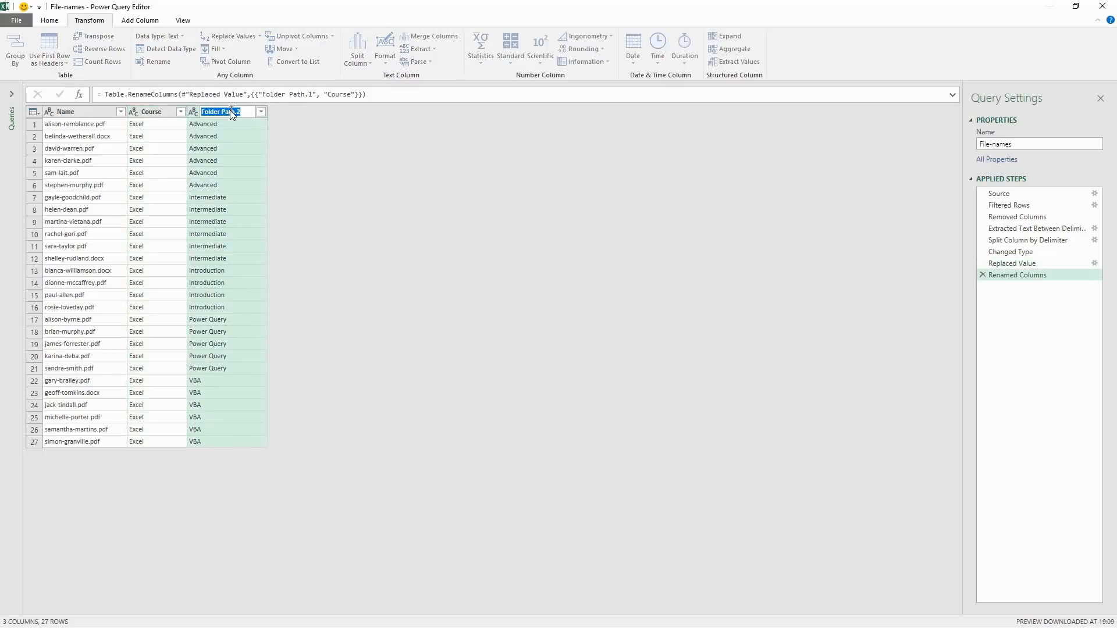
pyautogui.write('Level')
pyautogui.press('Return')
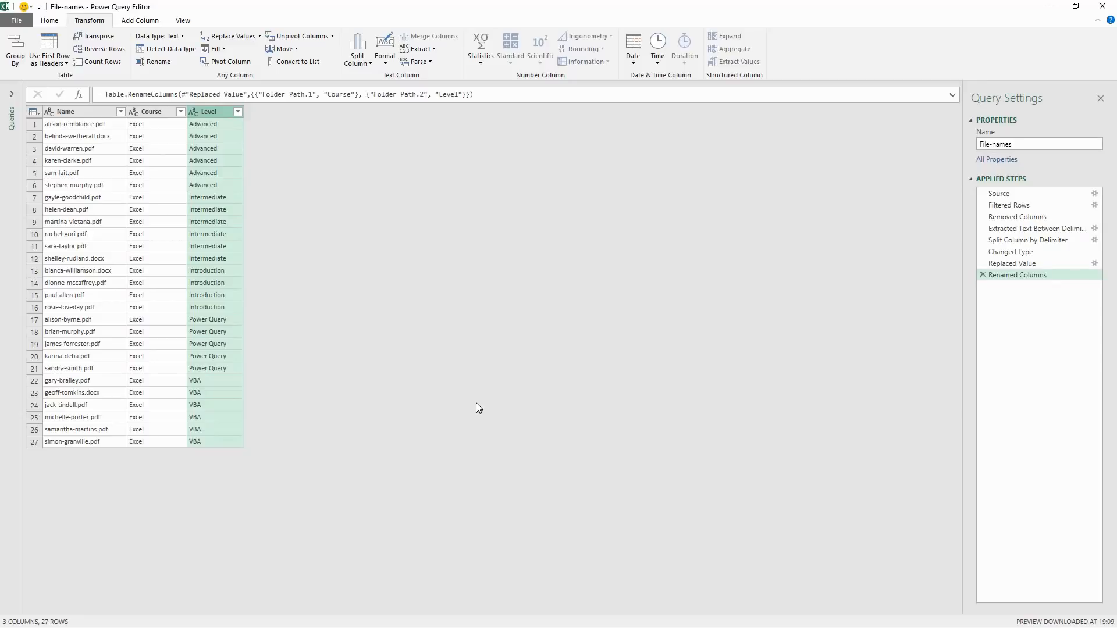
# Close the query editor and load the query as a table into the existing worksheet at cell A1 of Sheet1
pyautogui.click(50, 21)
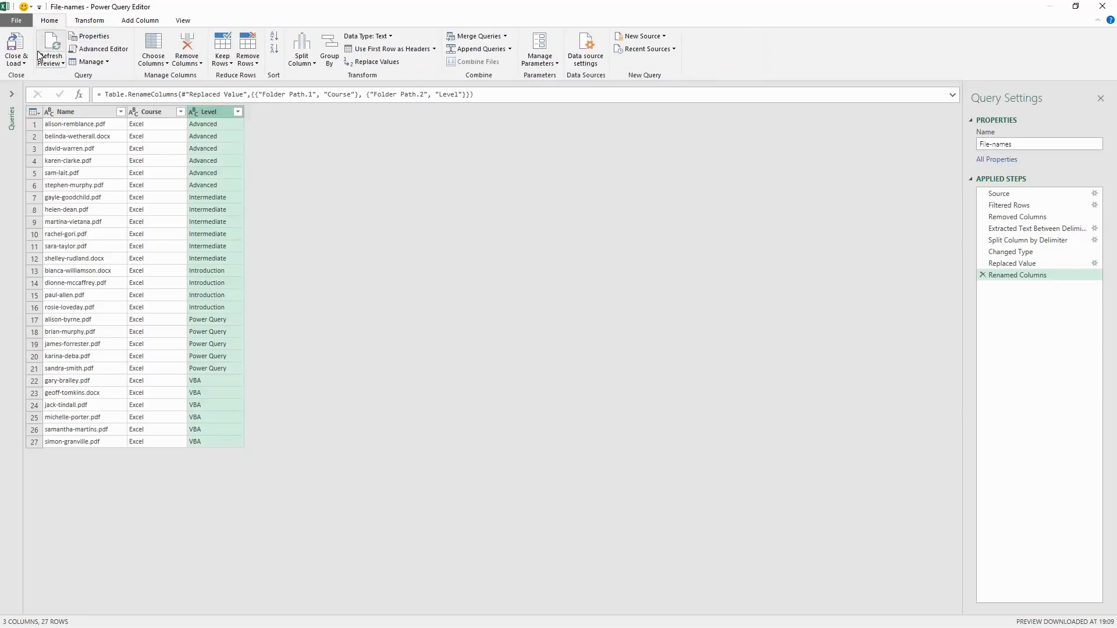
pyautogui.click(16, 62)
pyautogui.click(24, 90)
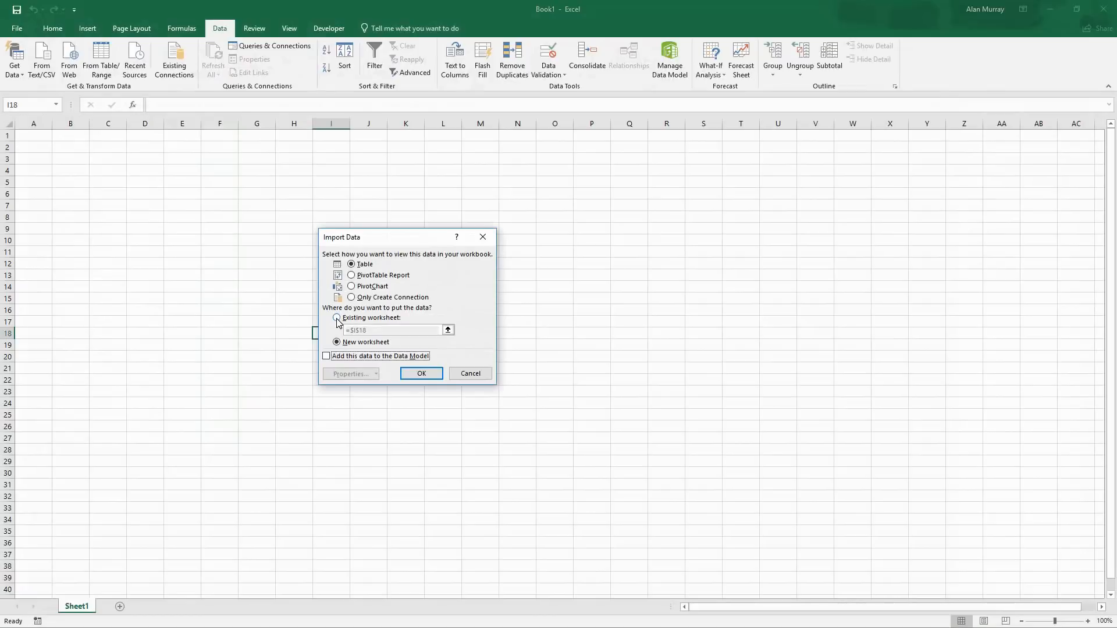
pyautogui.click(337, 318)
pyautogui.click(47, 137)
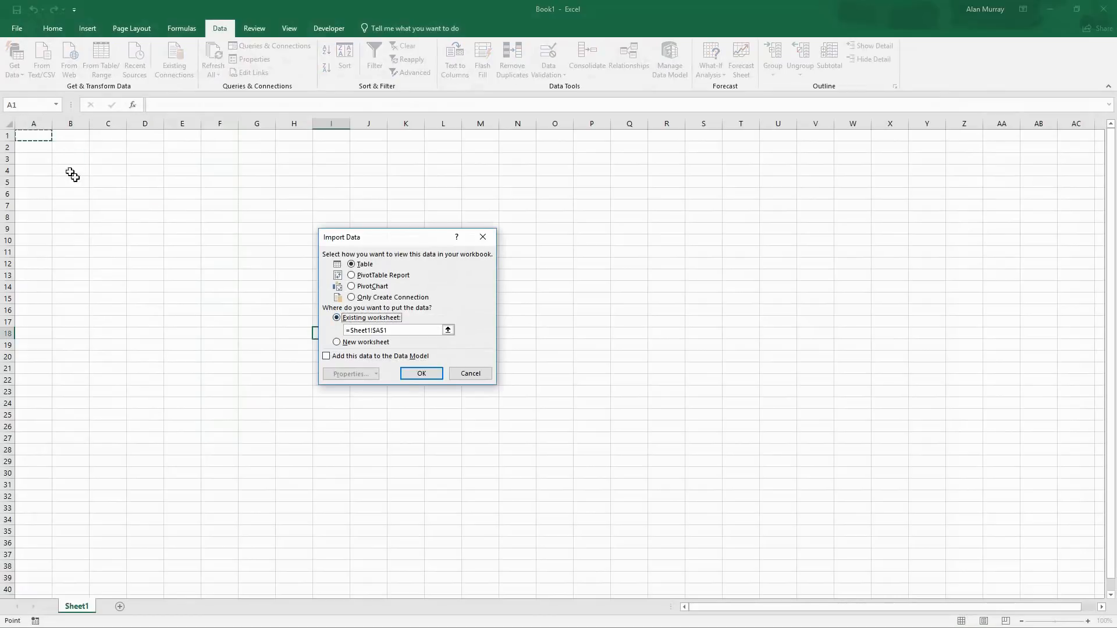
pyautogui.click(415, 375)
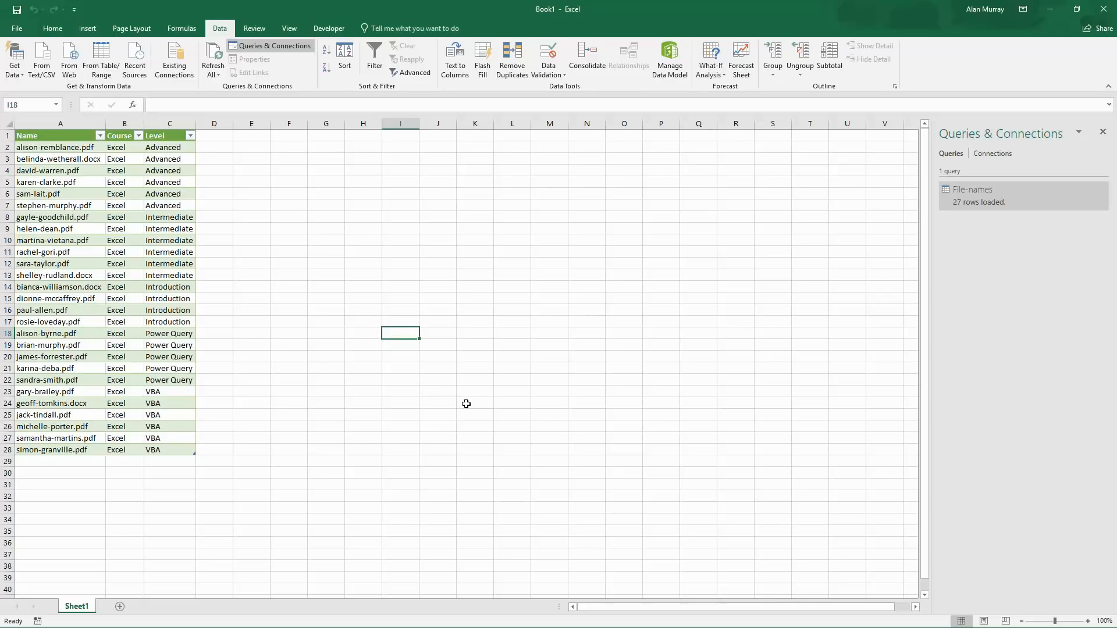
pyautogui.rightClick(990, 198)
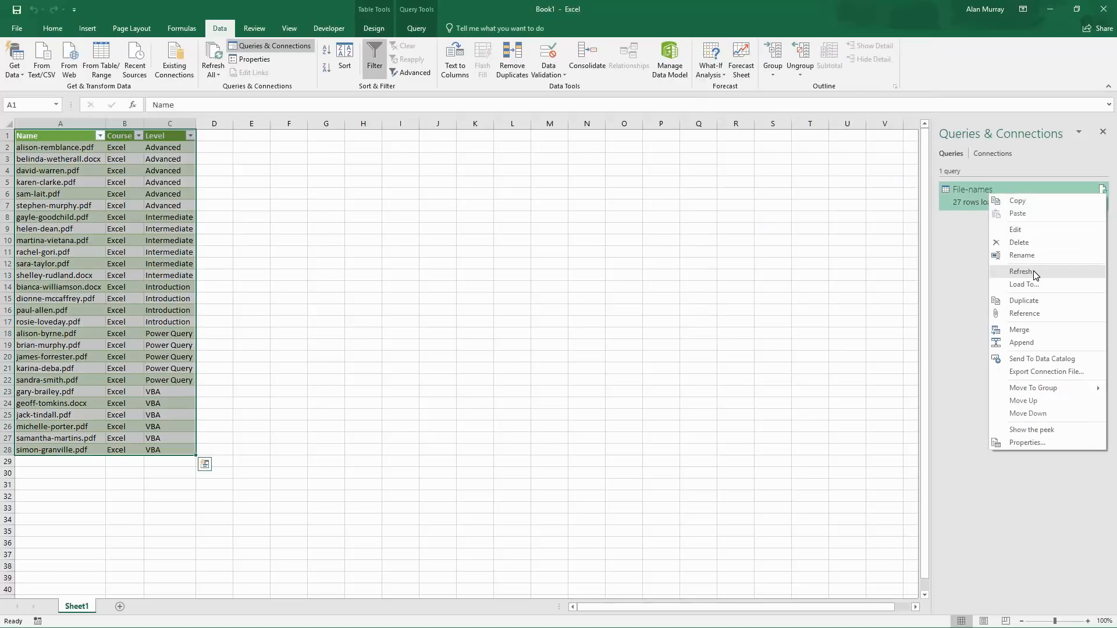
pyautogui.click(121, 394)
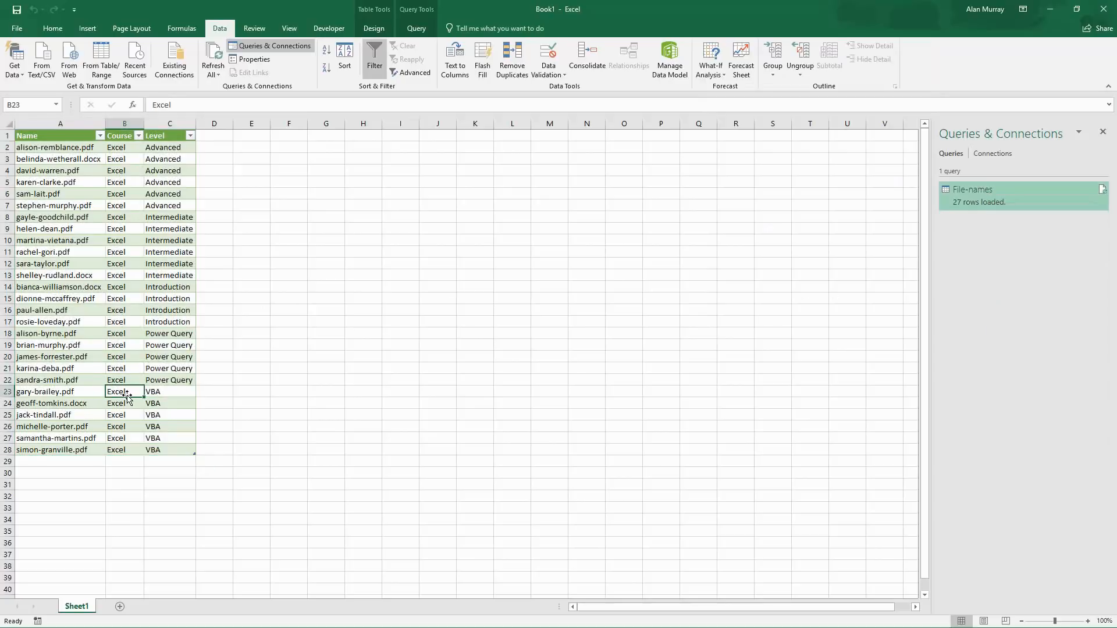